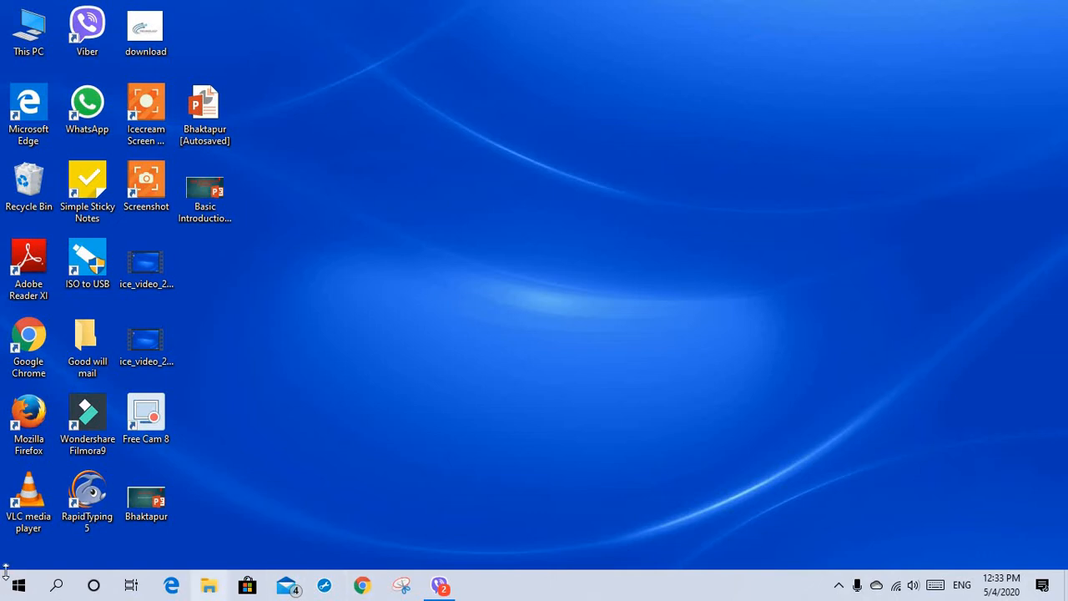
click(59, 587)
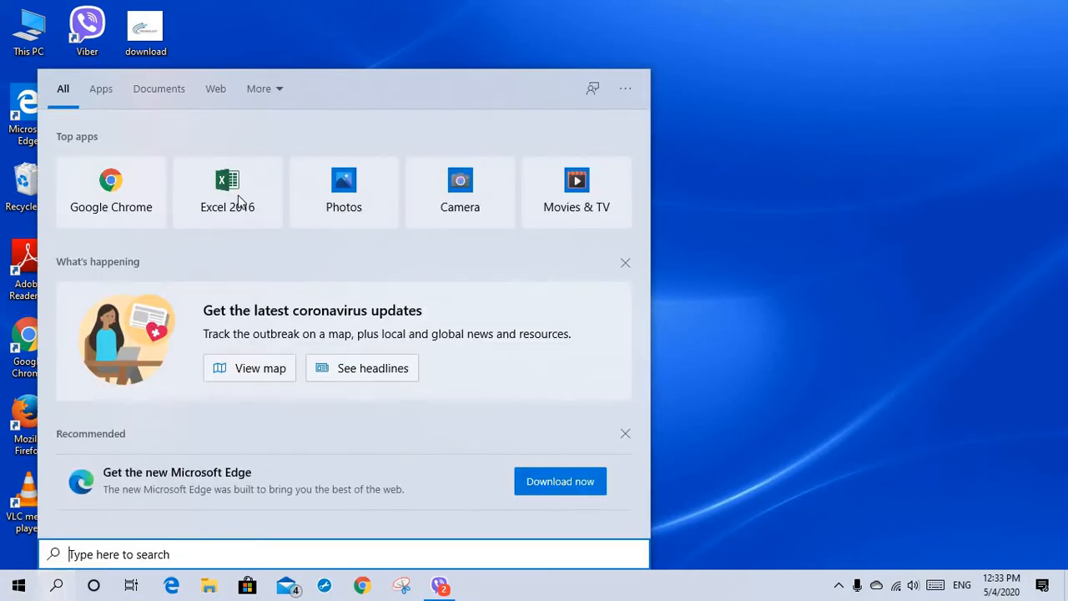
click(238, 201)
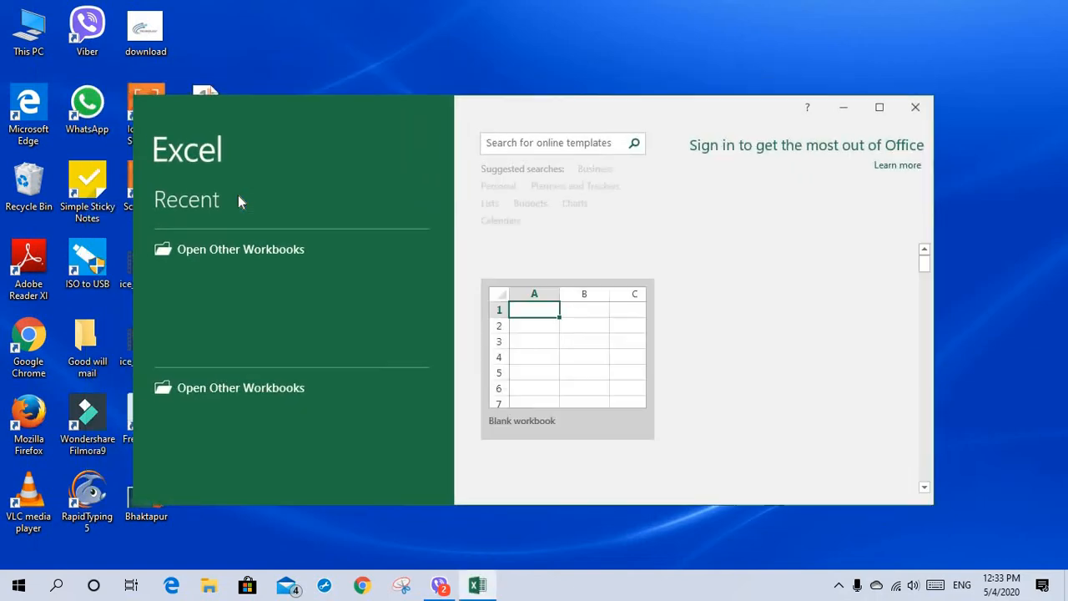
click(562, 364)
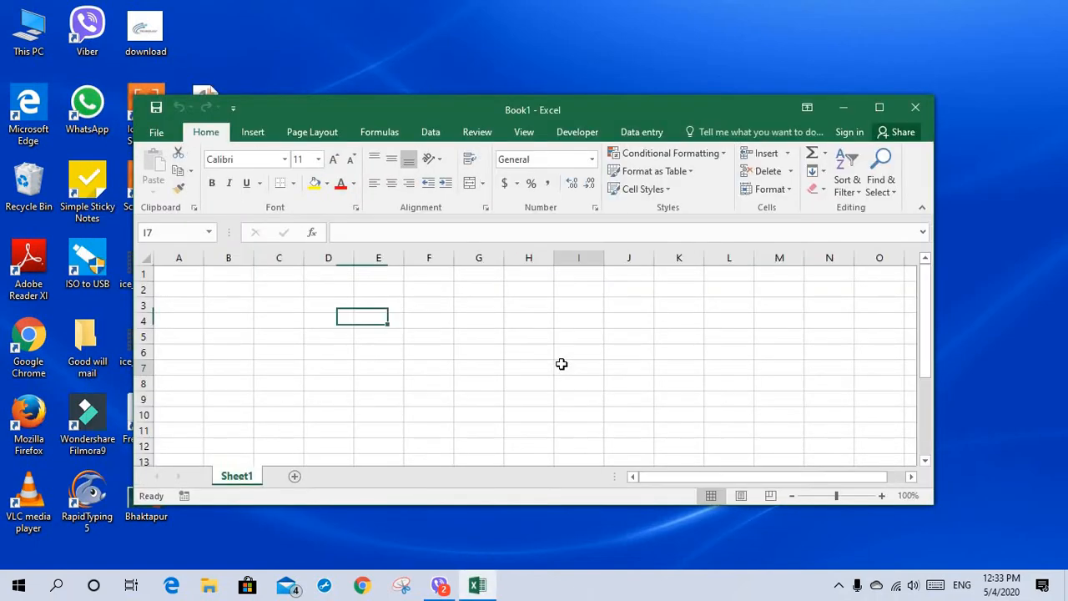
click(561, 364)
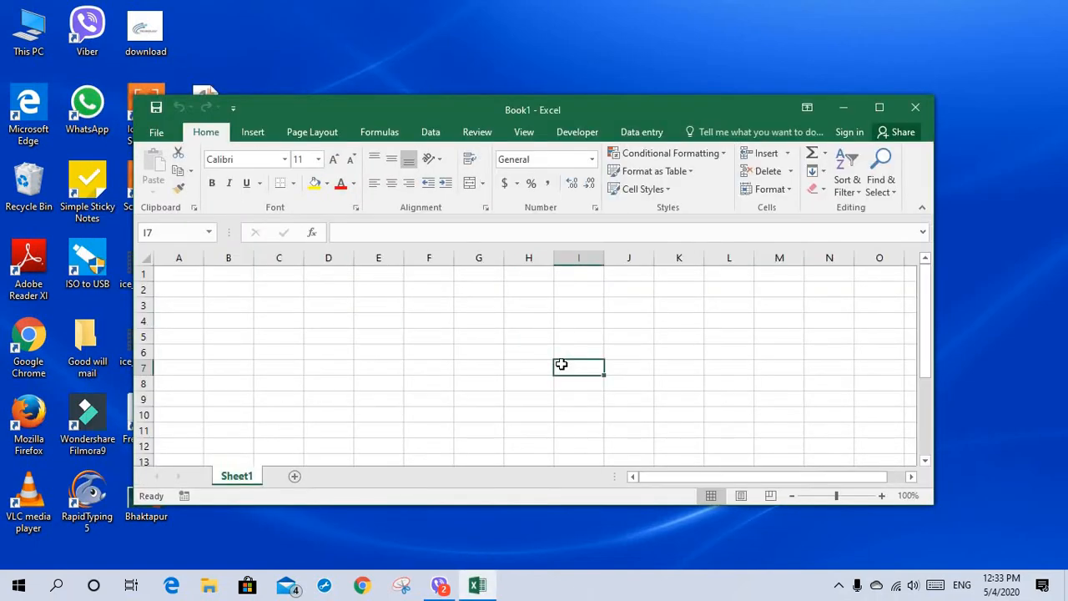
click(914, 112)
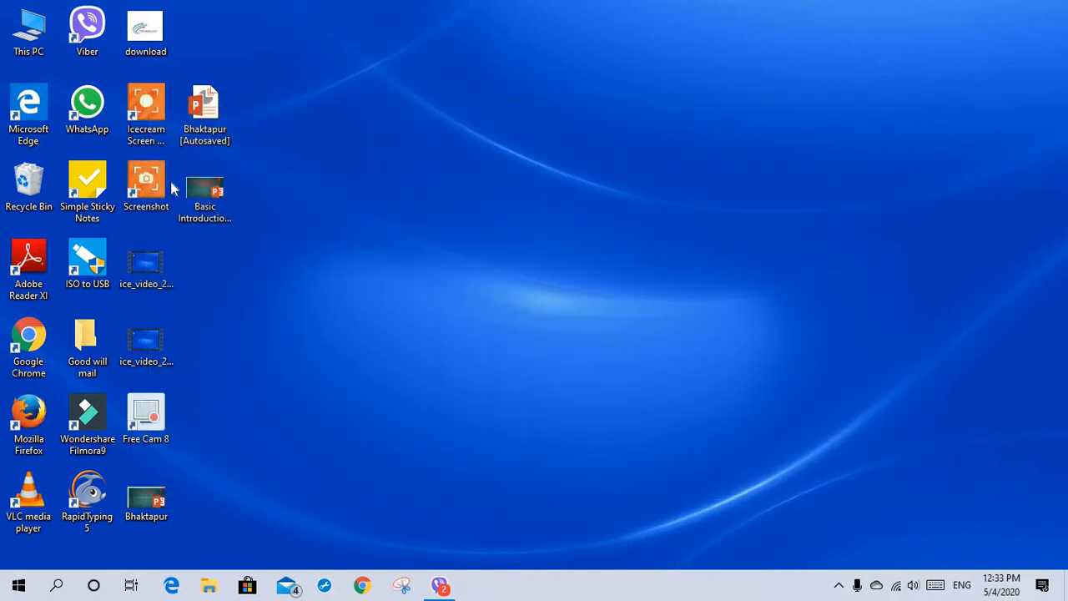
Open the workbook "Pivot table - sample sheet part 3" from the Documents folder, close the folder window and maximize the workbook
double_click(40, 53)
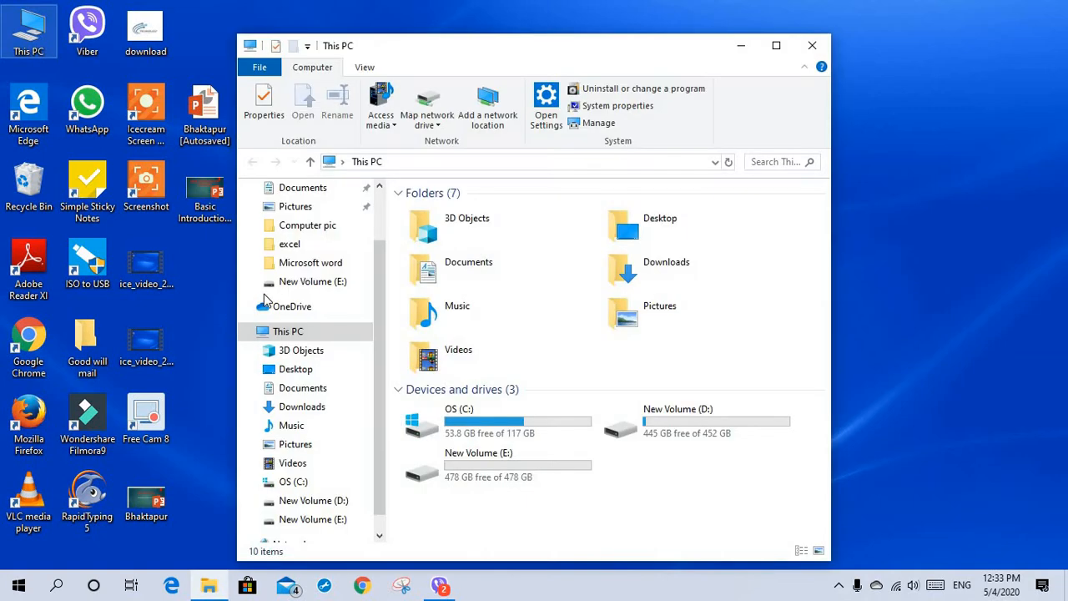
click(326, 394)
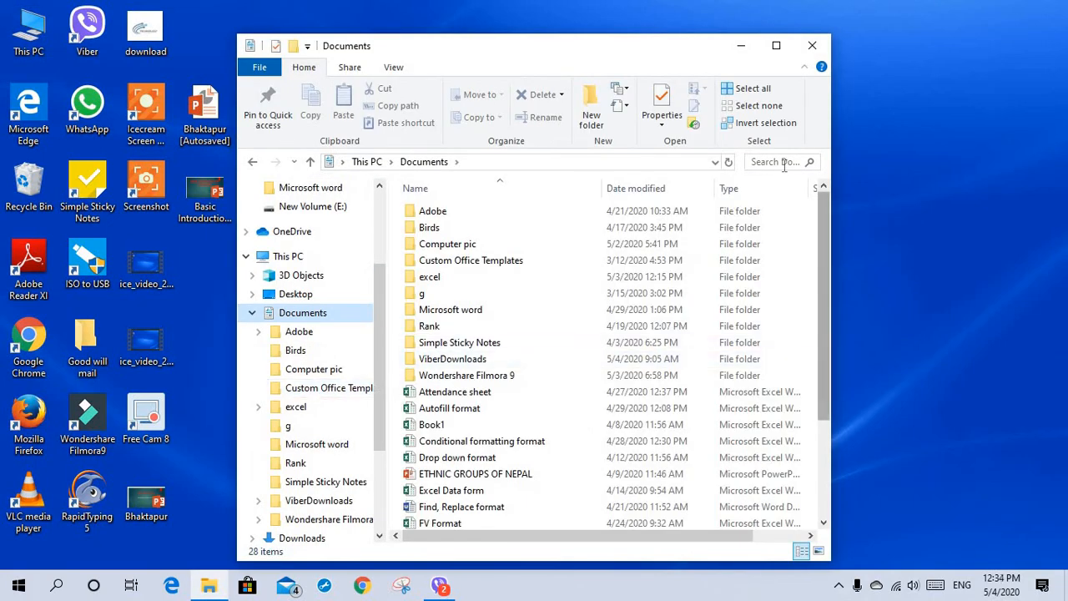
scroll(826, 342, down, 3)
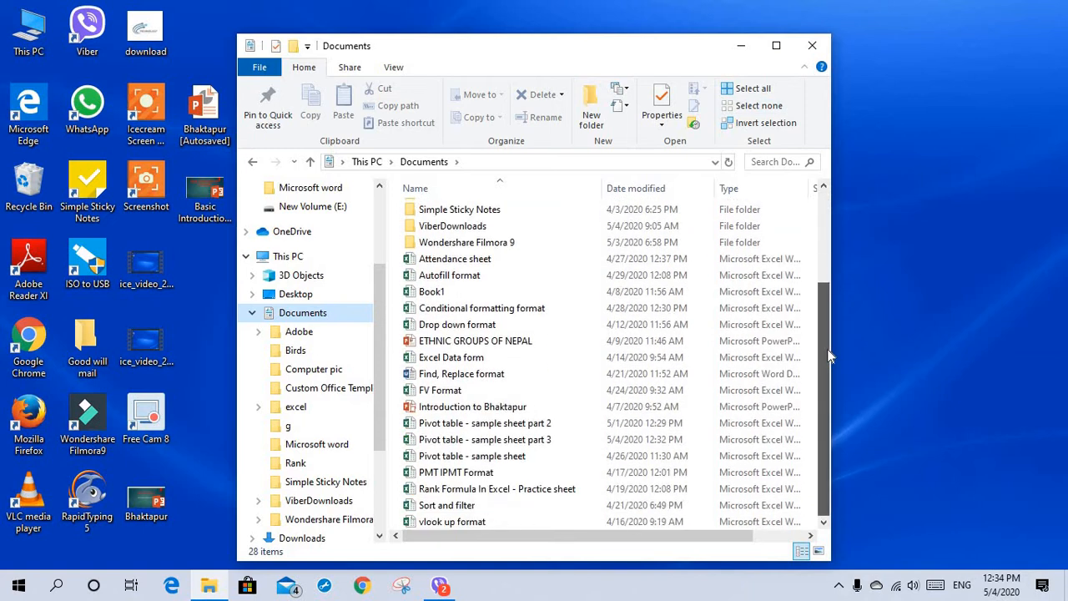
double_click(540, 443)
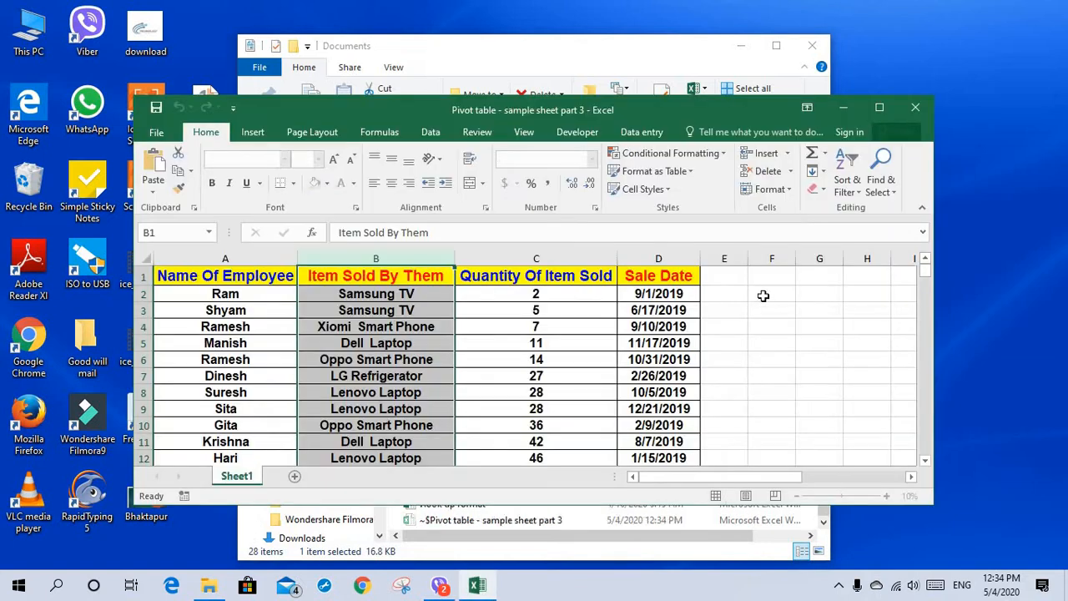
click(813, 45)
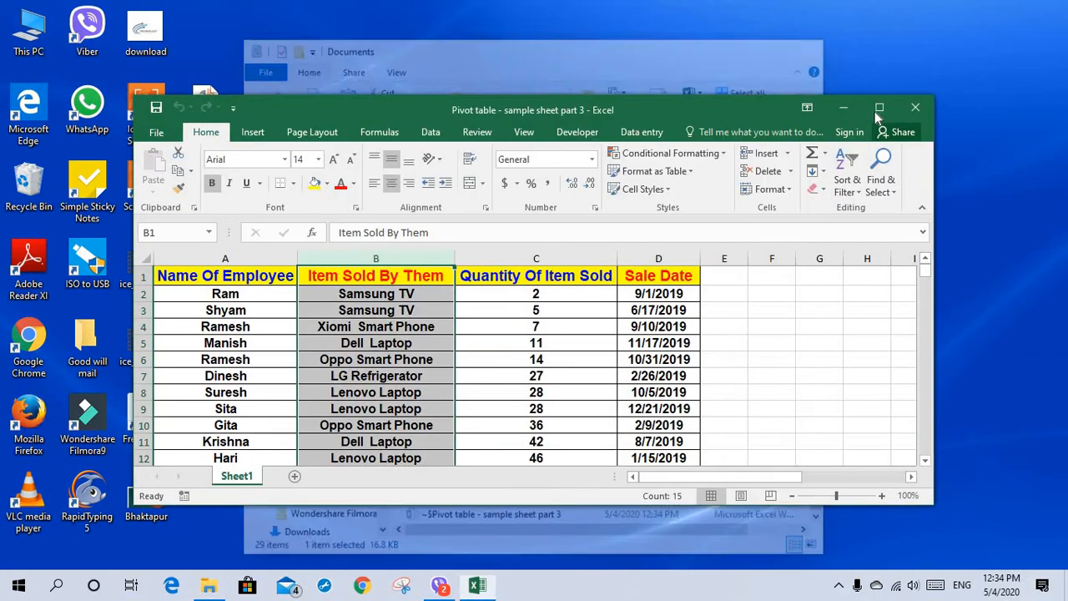
click(880, 108)
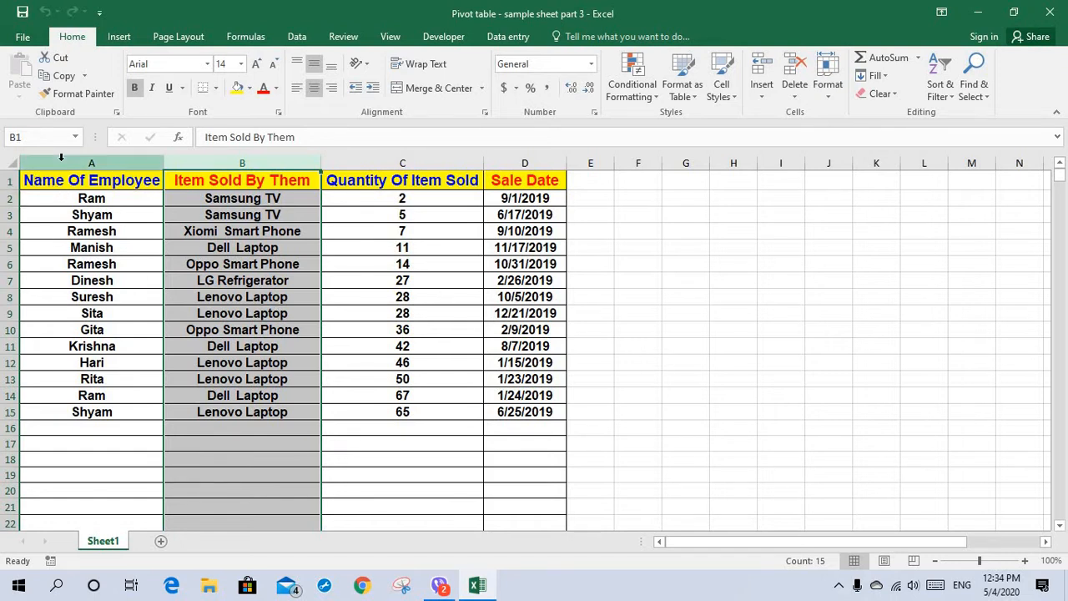
Compare the recommended PivotTables for columns A to D and insert the one summing Quantity Of Item Sold by Item Sold By Them
drag(49, 157, 515, 323)
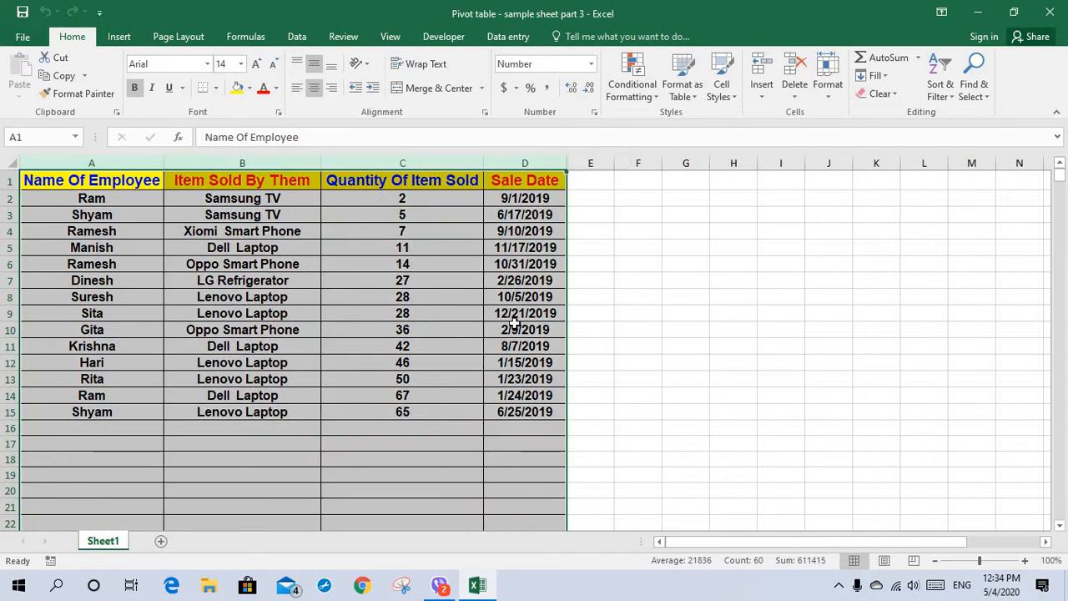
click(119, 37)
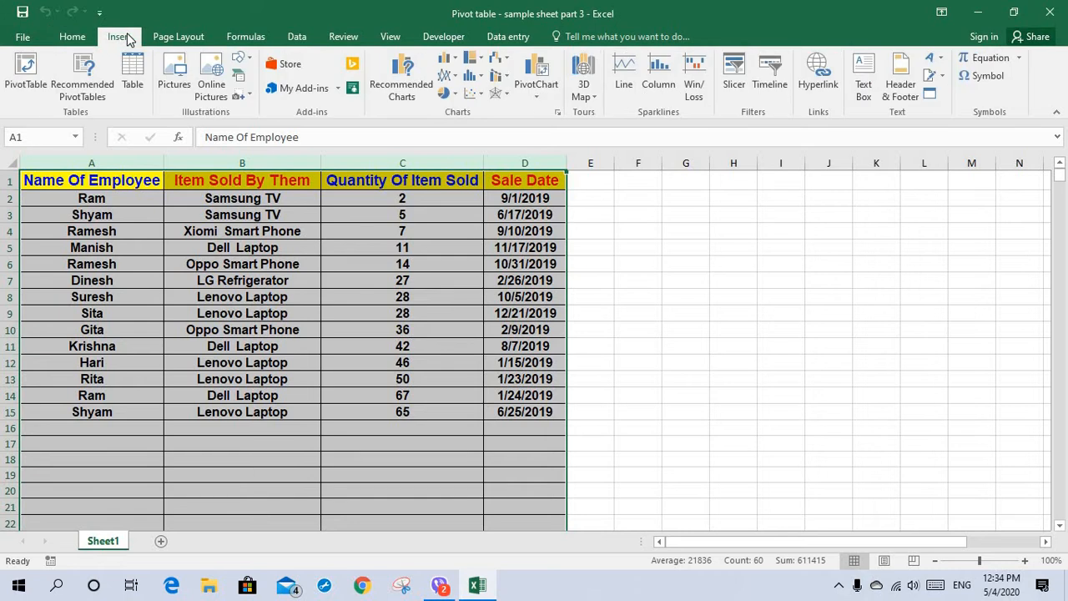
click(83, 89)
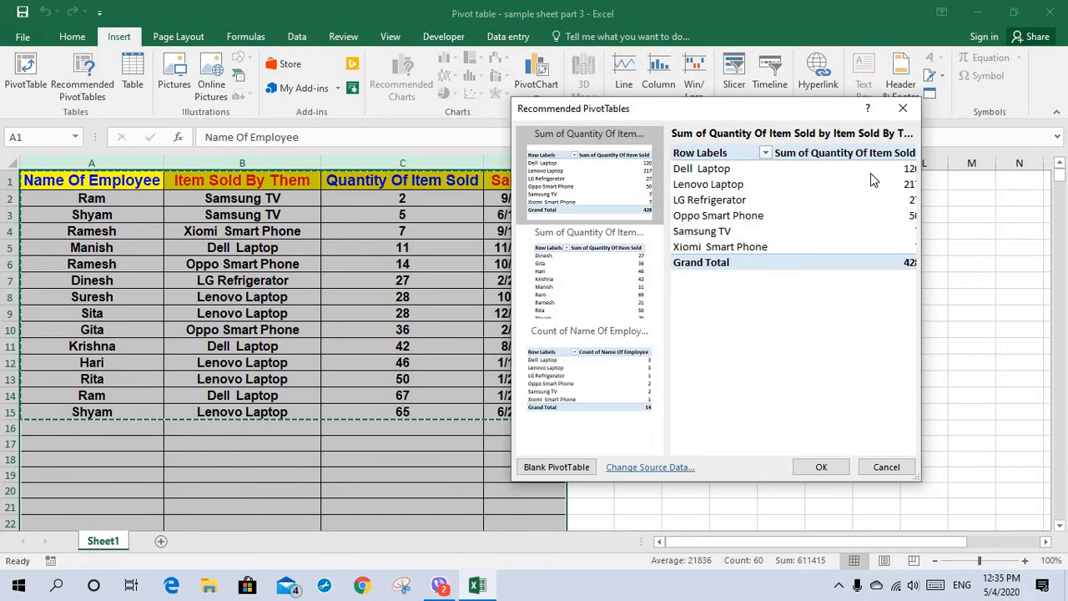
click(576, 275)
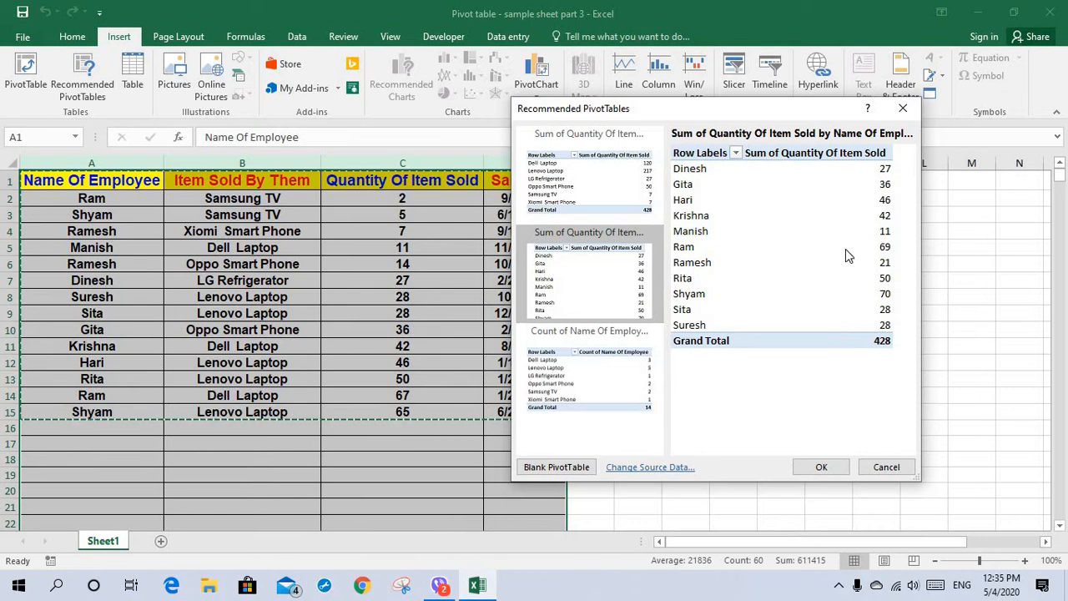
click(584, 375)
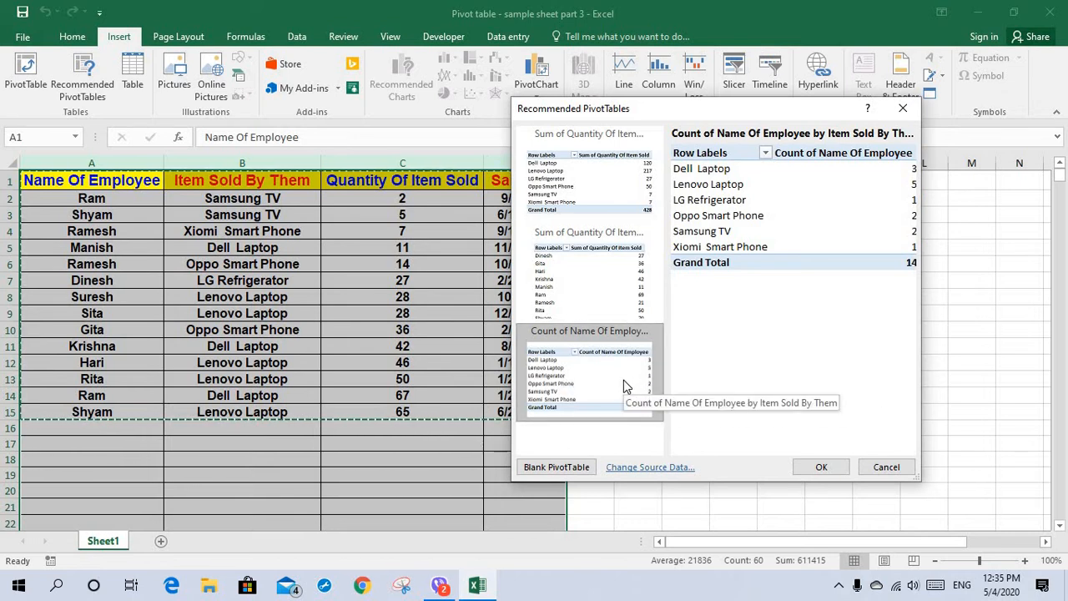
click(605, 292)
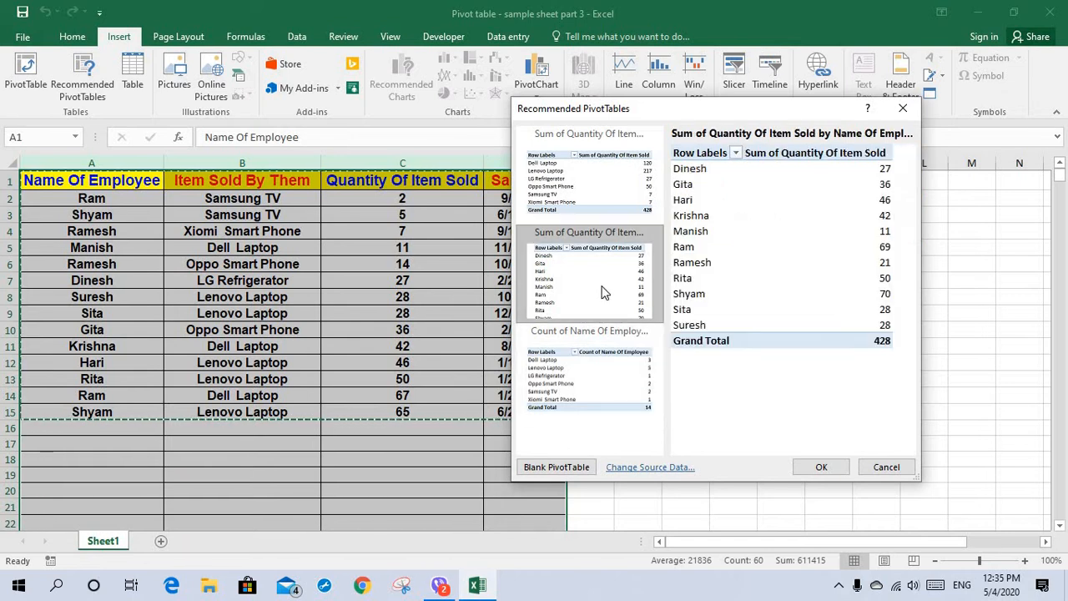
click(610, 188)
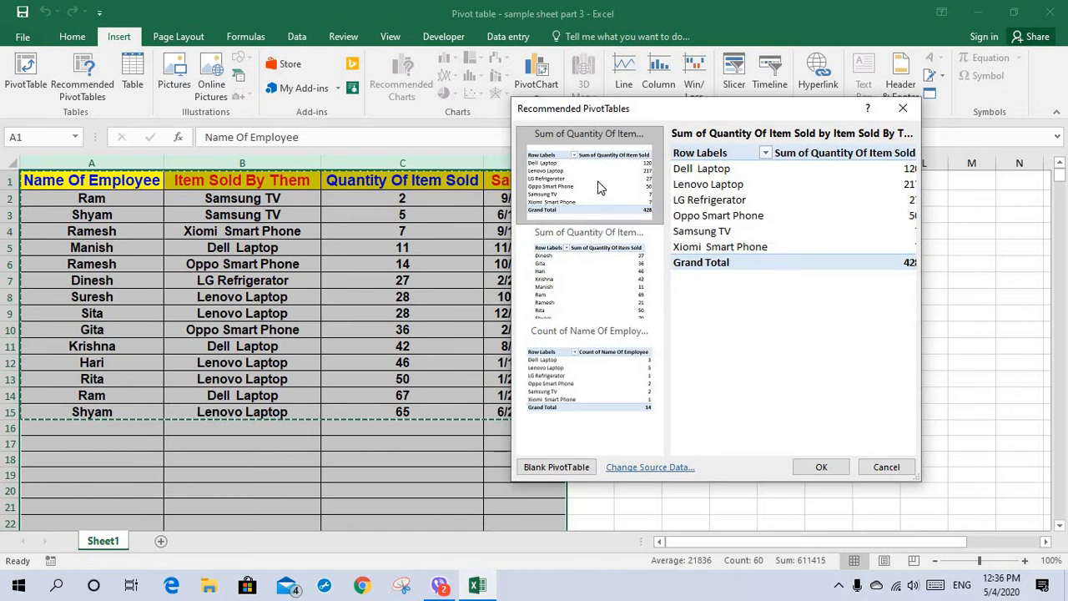
click(808, 465)
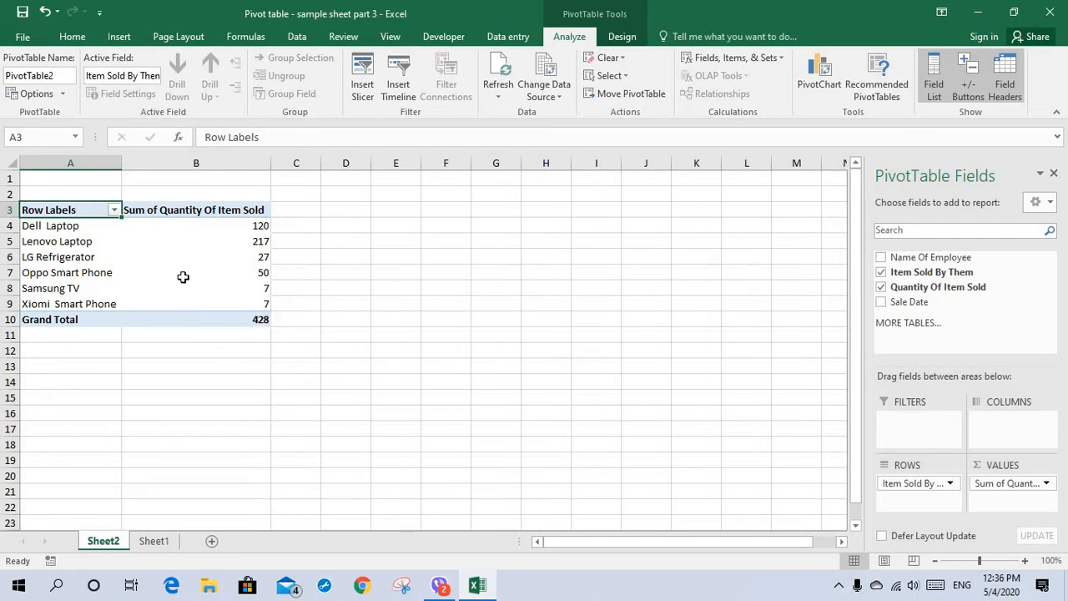
Add Name Of Employee to the PivotTable rows and place it above Item Sold By Them
mouse_move(182, 277)
click(881, 258)
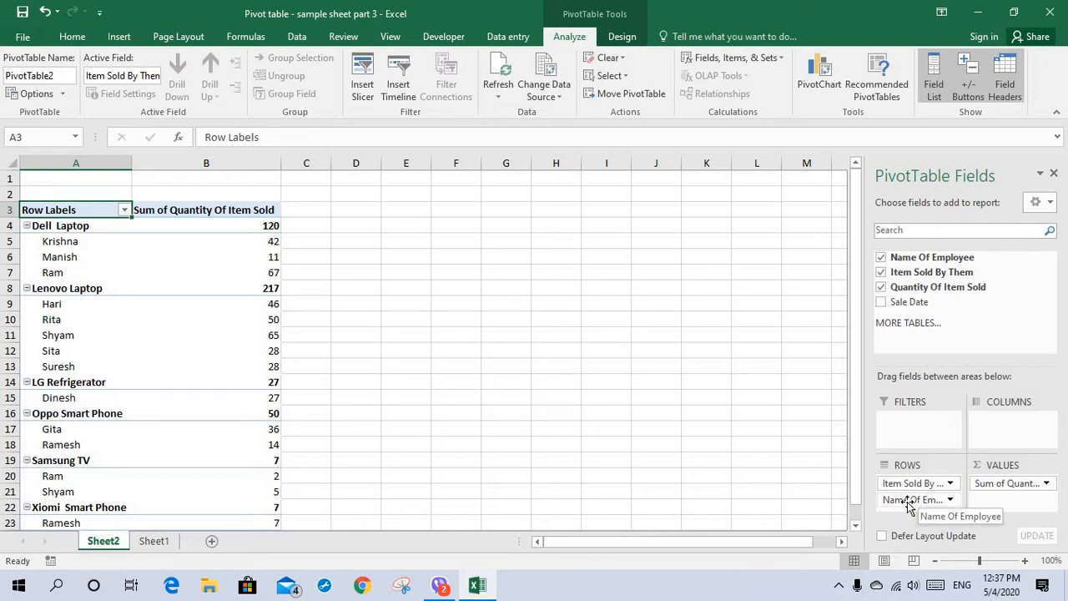
mouse_move(908, 505)
mouse_down()
mouse_move(901, 483)
mouse_move(913, 487)
mouse_up()
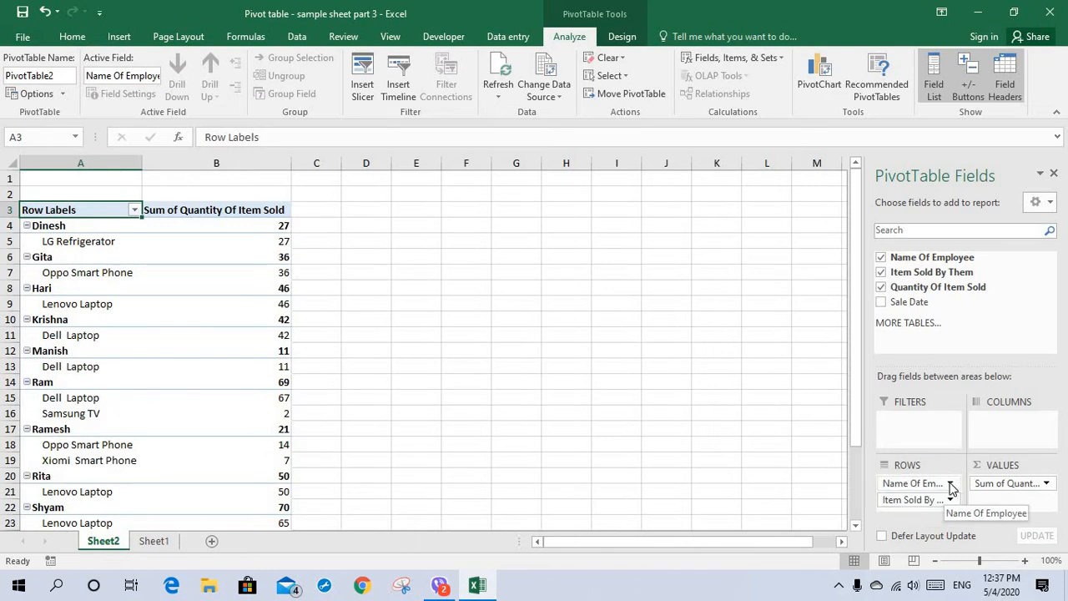
Move Name Of Employee below Item Sold By Them in the PivotTable rows, and return it above that field
click(952, 484)
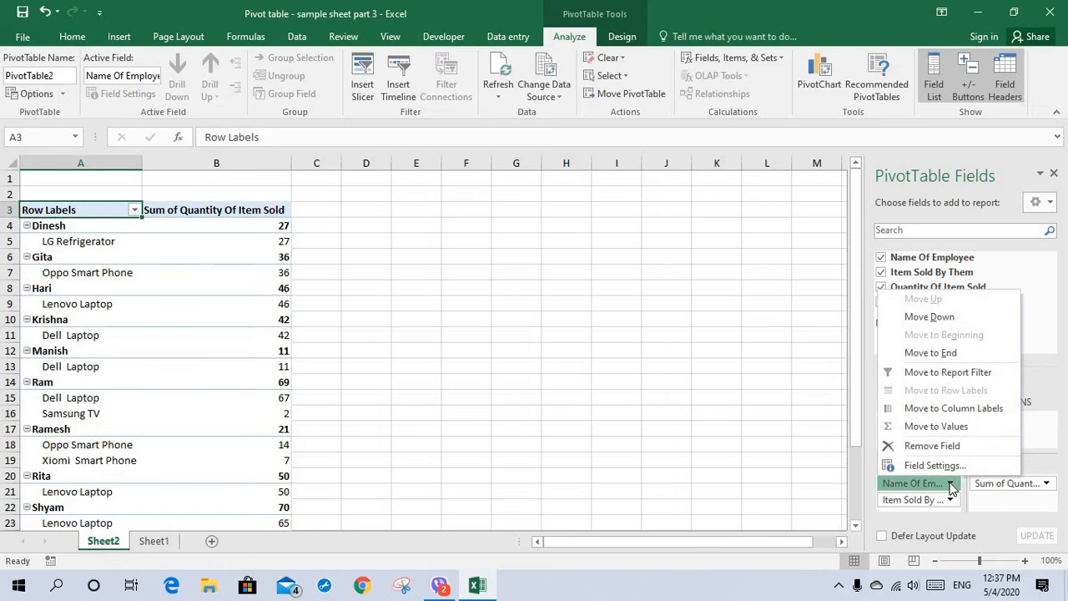
click(938, 318)
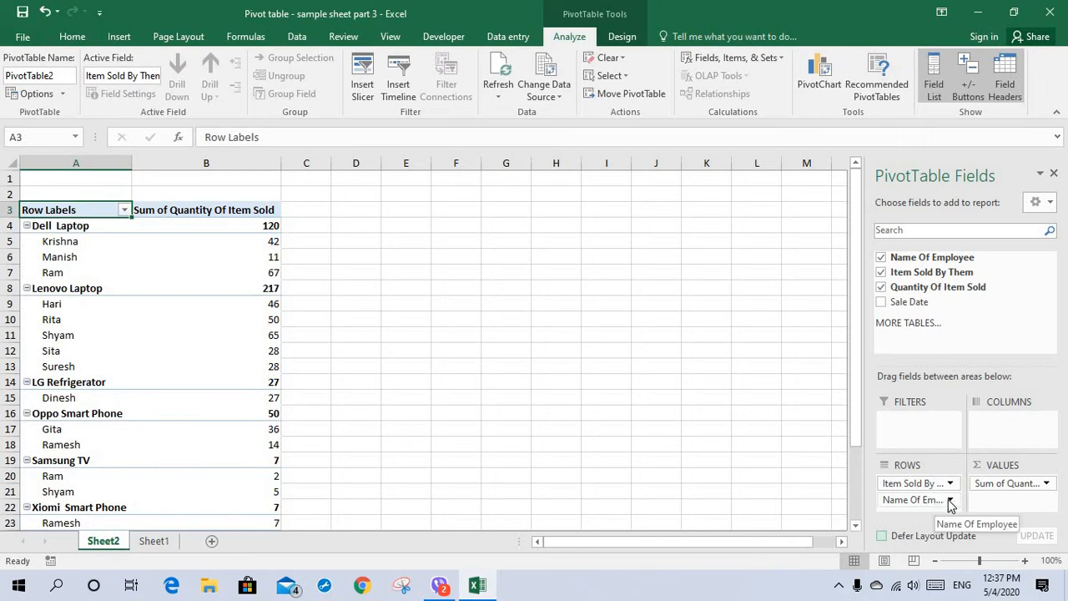
click(950, 500)
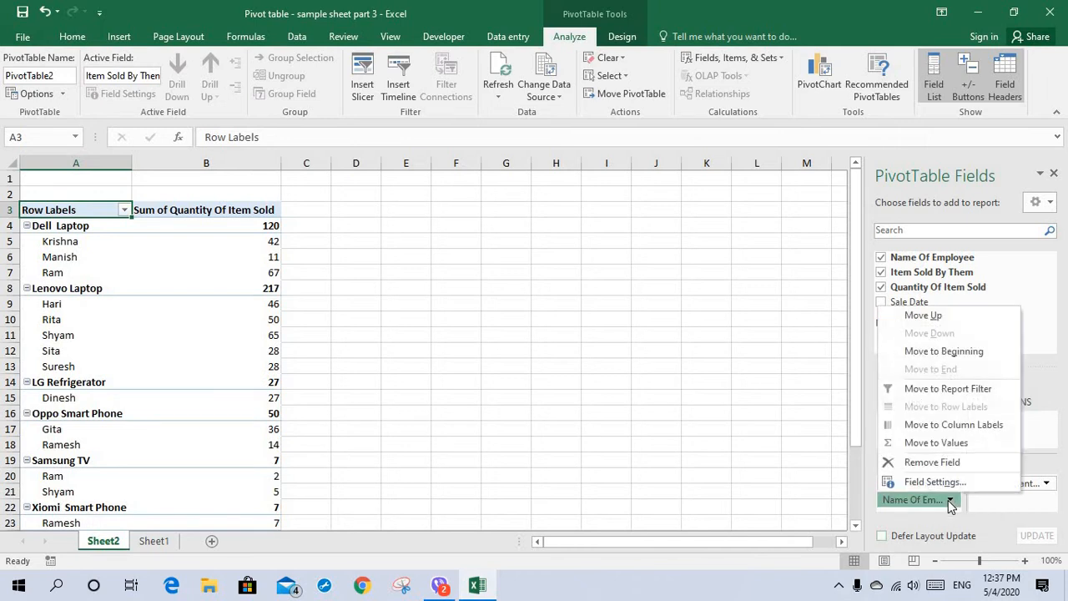
click(938, 315)
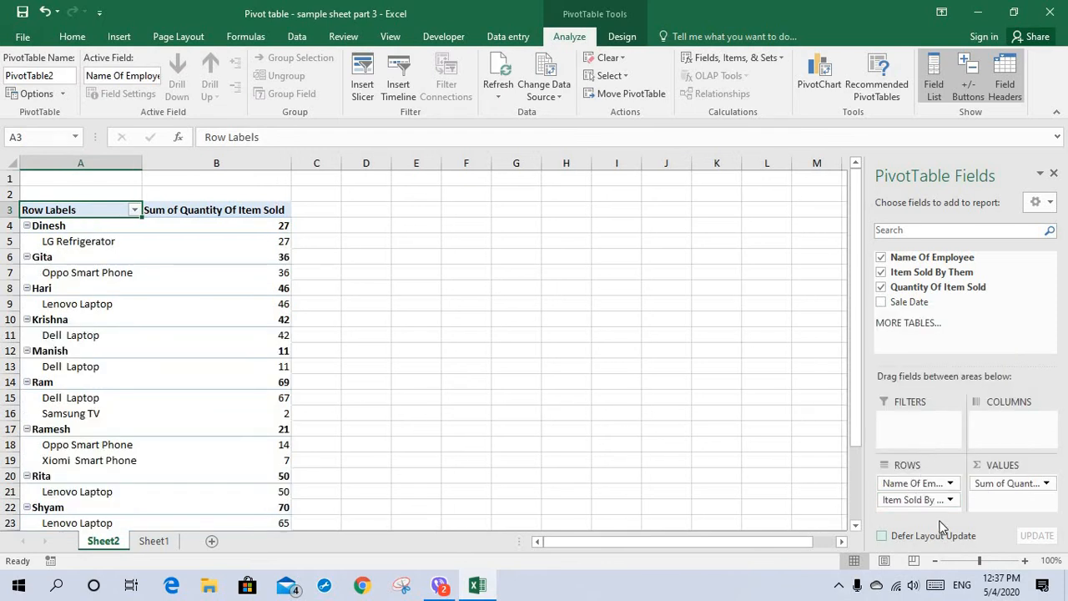
Add Sale Date to the PivotTable rows and check the filter options of the Months field without applying a filter
click(882, 302)
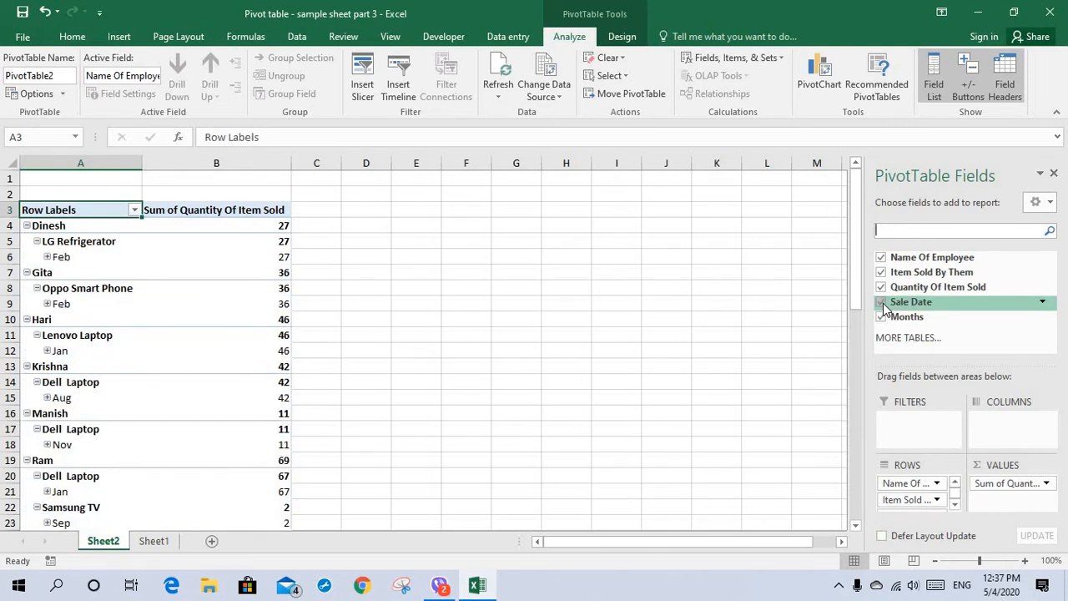
click(957, 504)
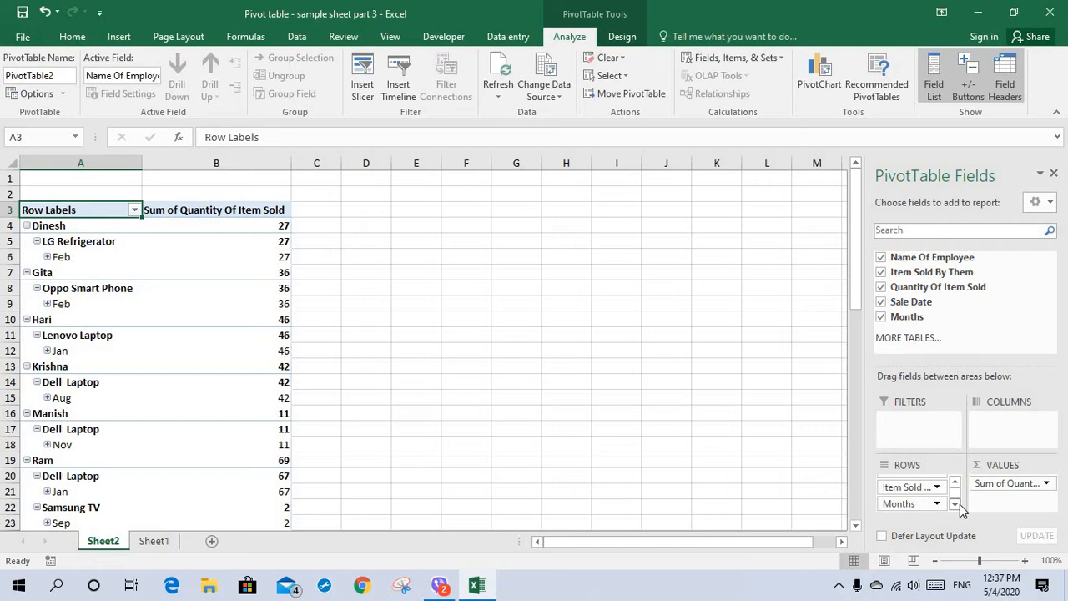
click(1044, 319)
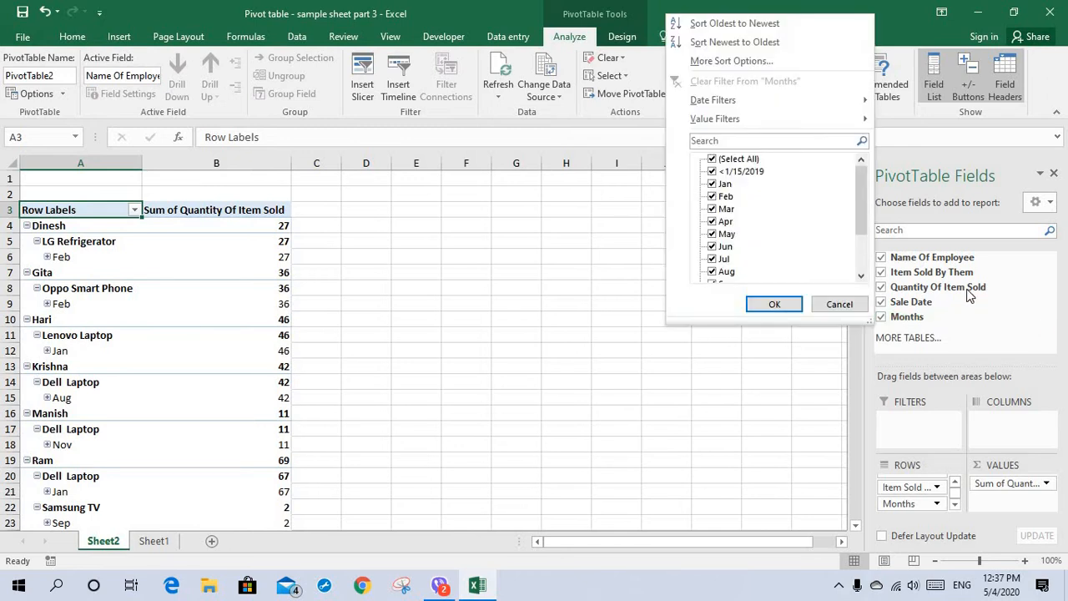
click(840, 306)
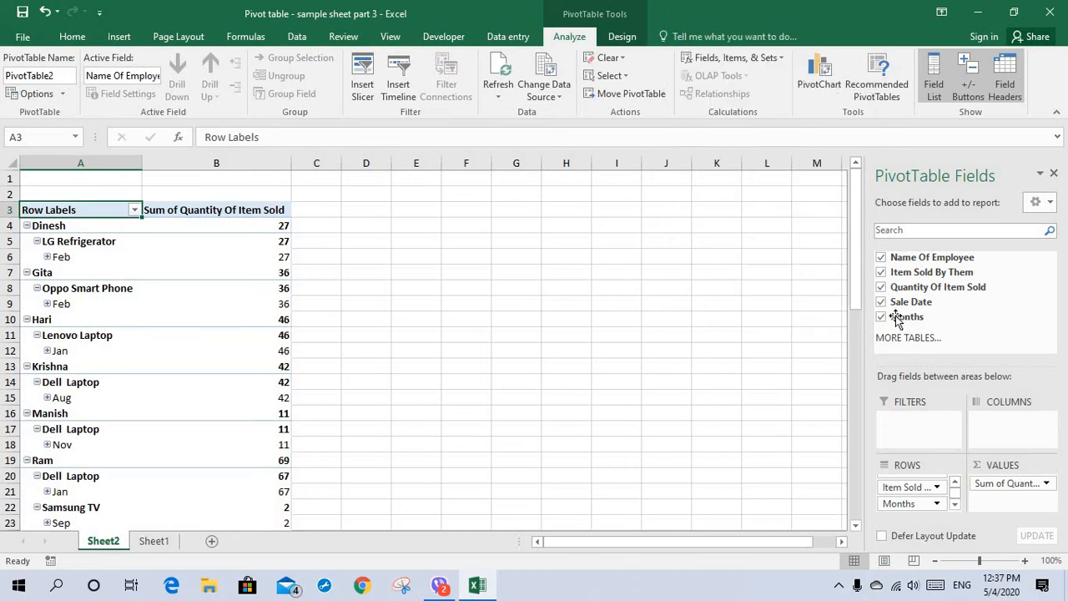
click(1042, 321)
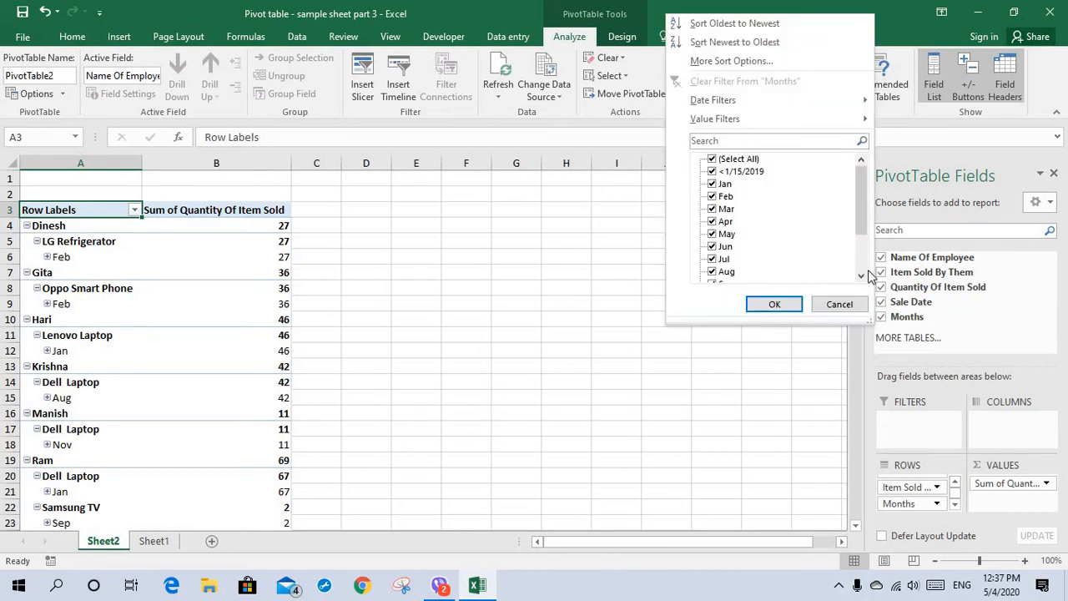
click(730, 159)
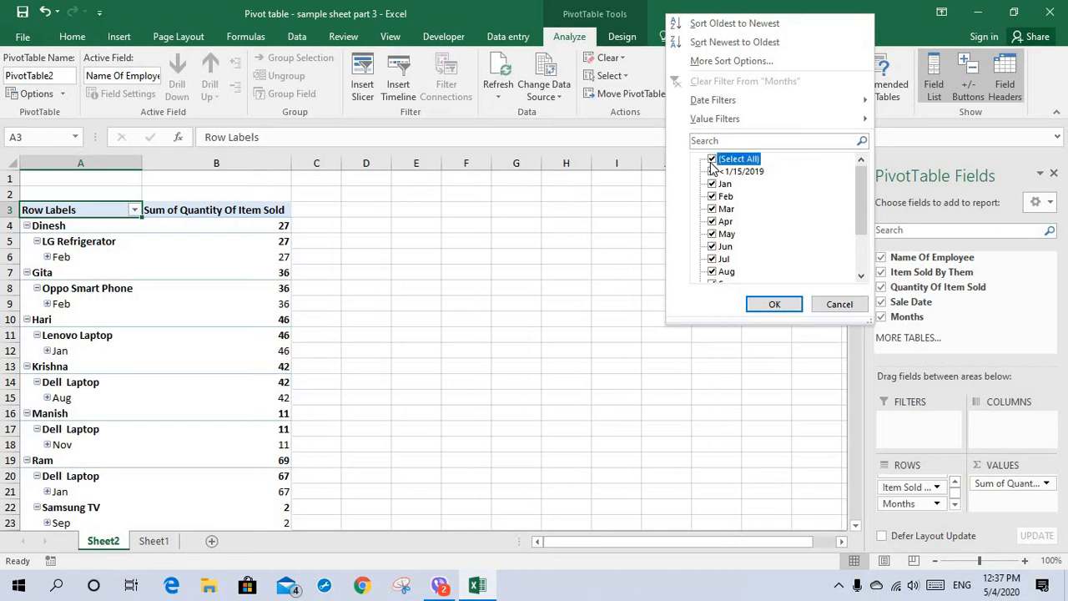
click(836, 306)
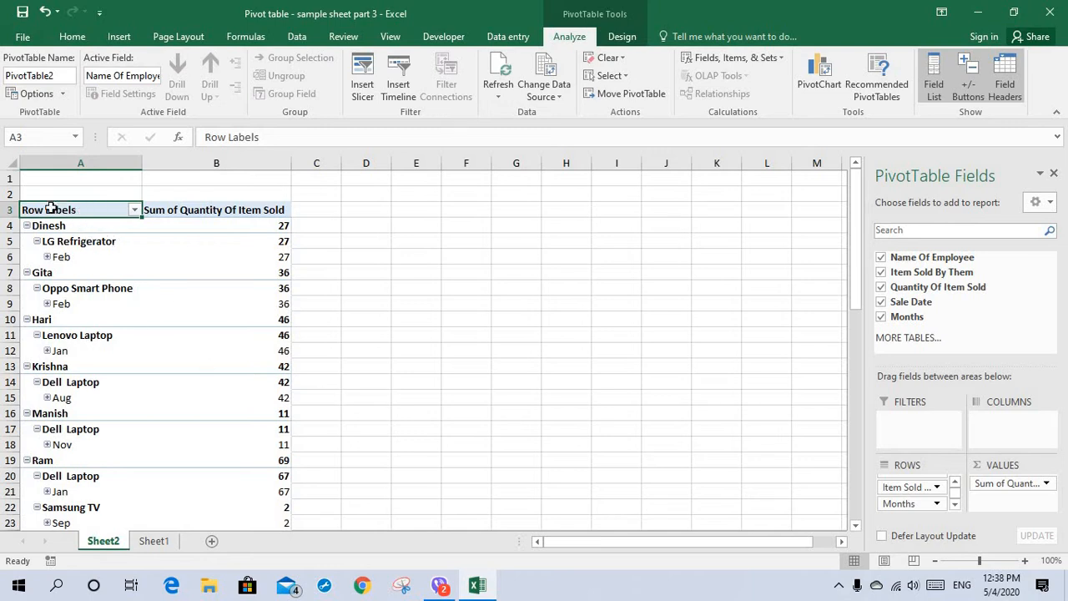
Move Name Of Employee from the rows to the PivotTable's report filter and remove the Months field
mouse_move(165, 274)
click(956, 484)
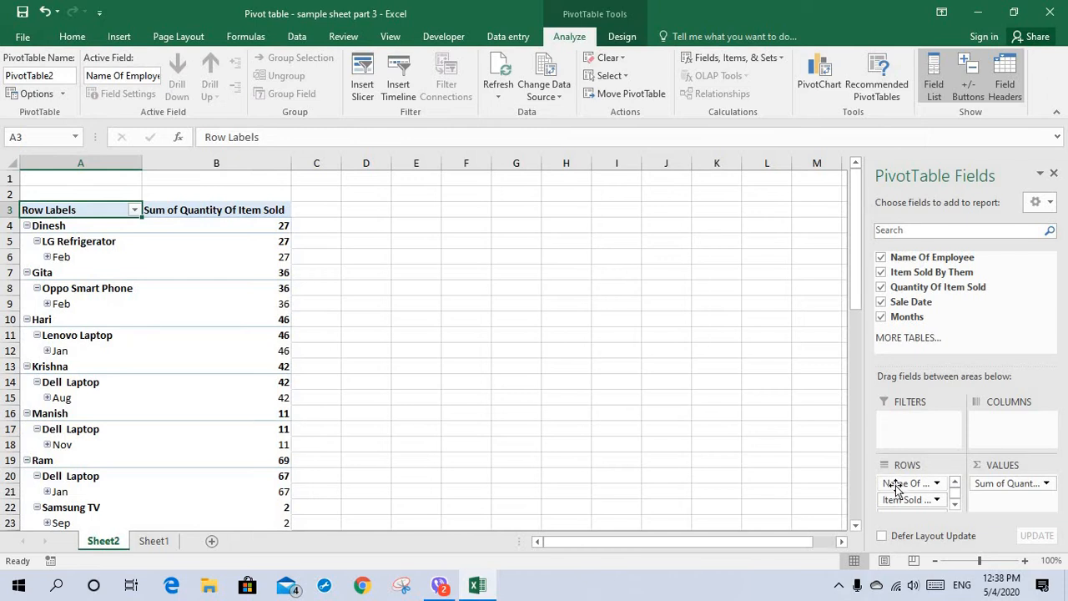
drag(890, 485, 907, 423)
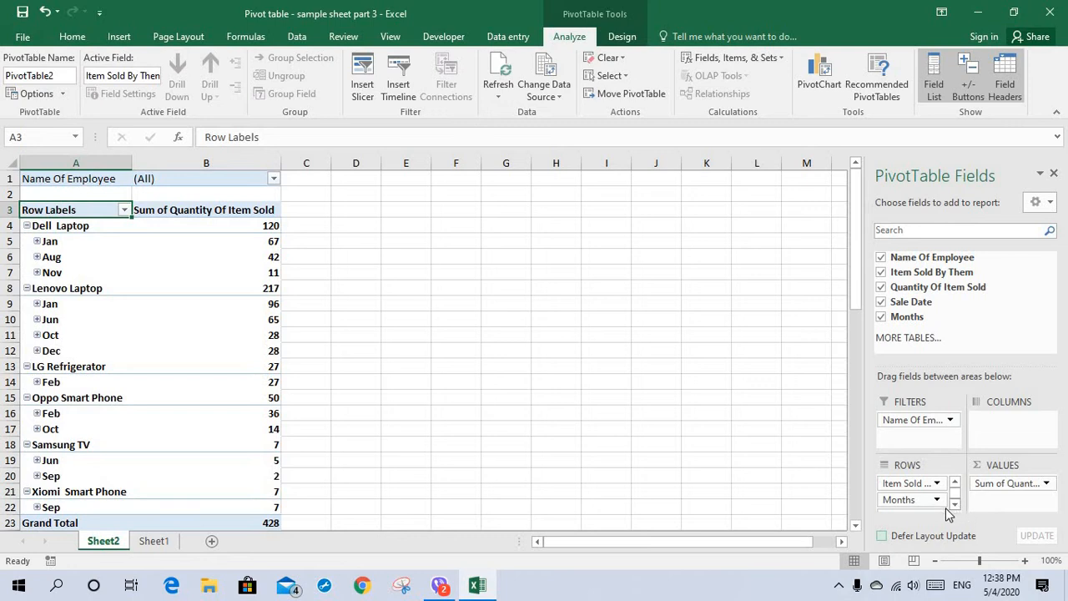
click(881, 318)
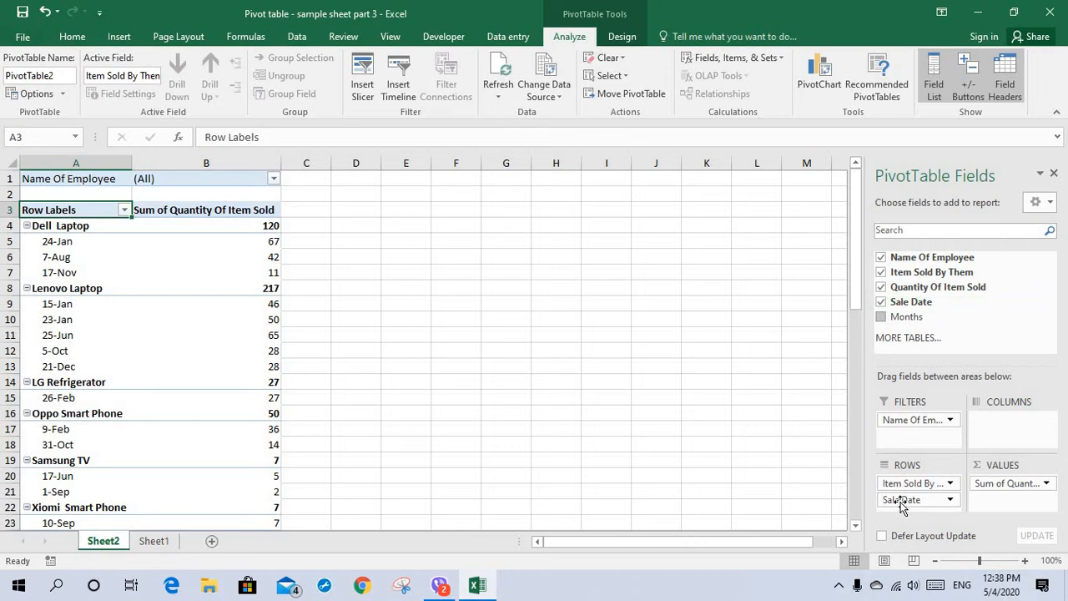
Move Sale Date from the PivotTable rows to the report filter, below Name Of Employee
drag(901, 501, 908, 442)
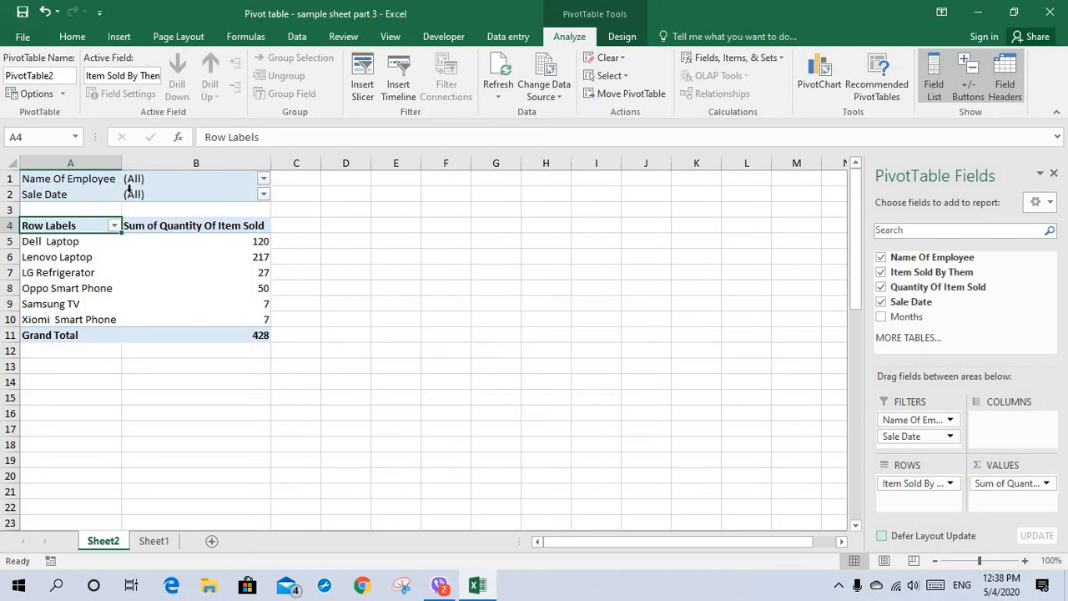
Filter the PivotTable to the third listed employee and to the Sale Date 3-Jan
click(263, 179)
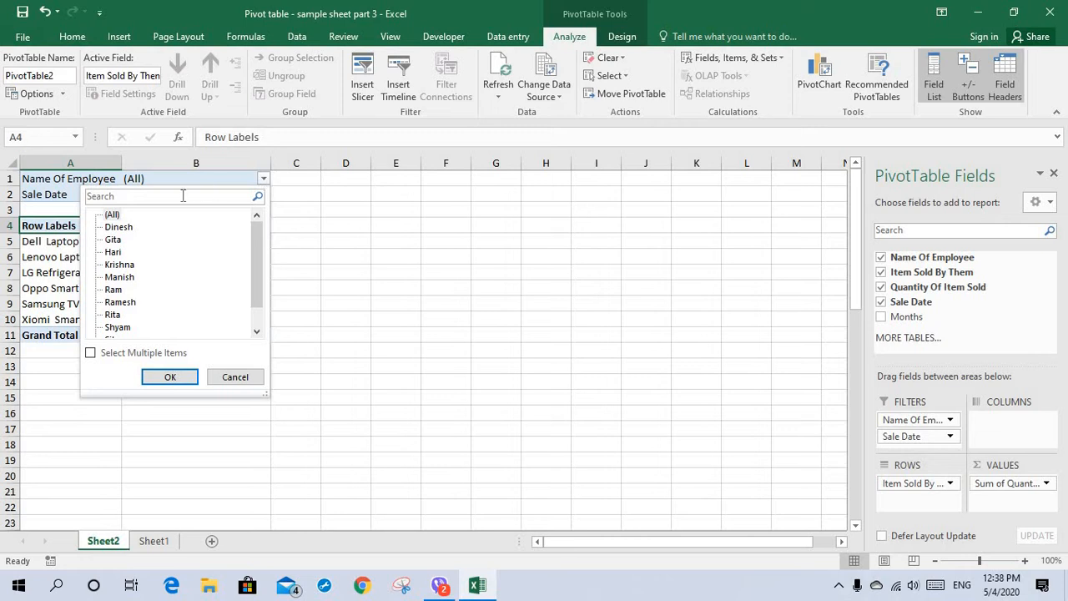
click(116, 252)
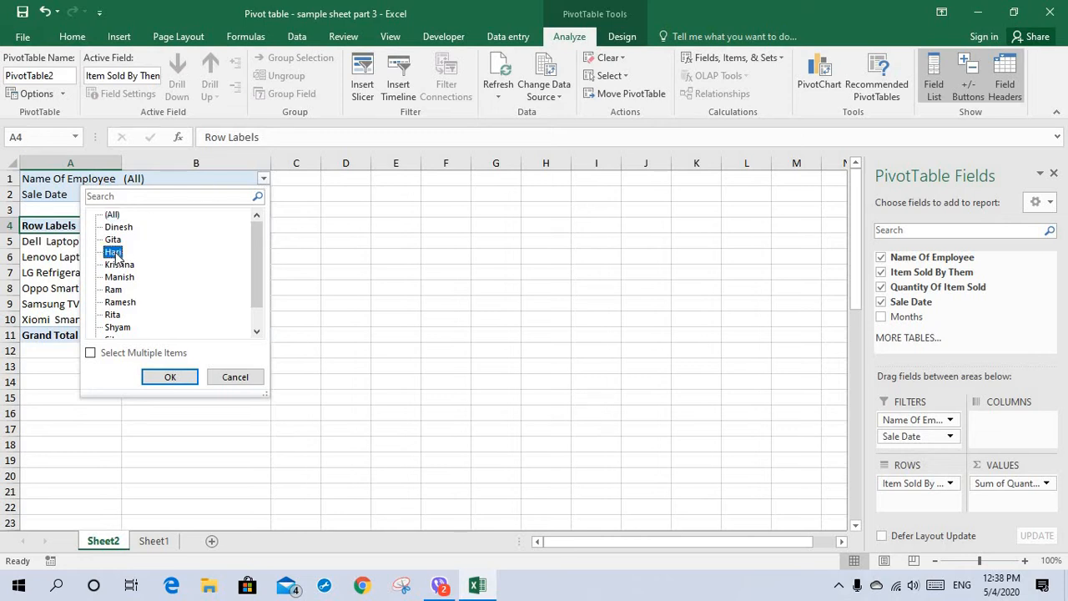
click(171, 377)
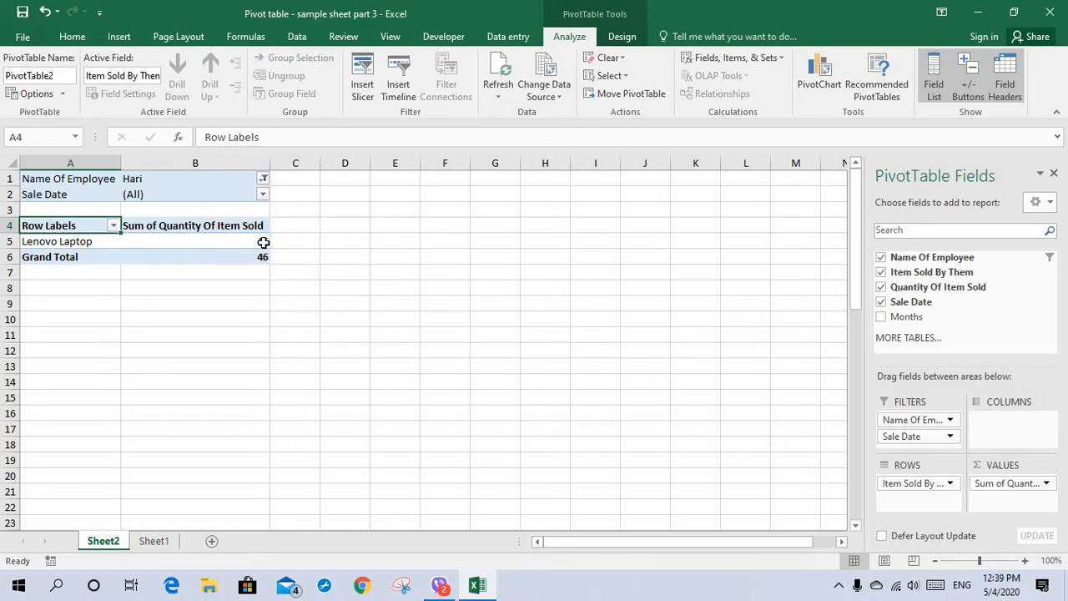
mouse_move(263, 242)
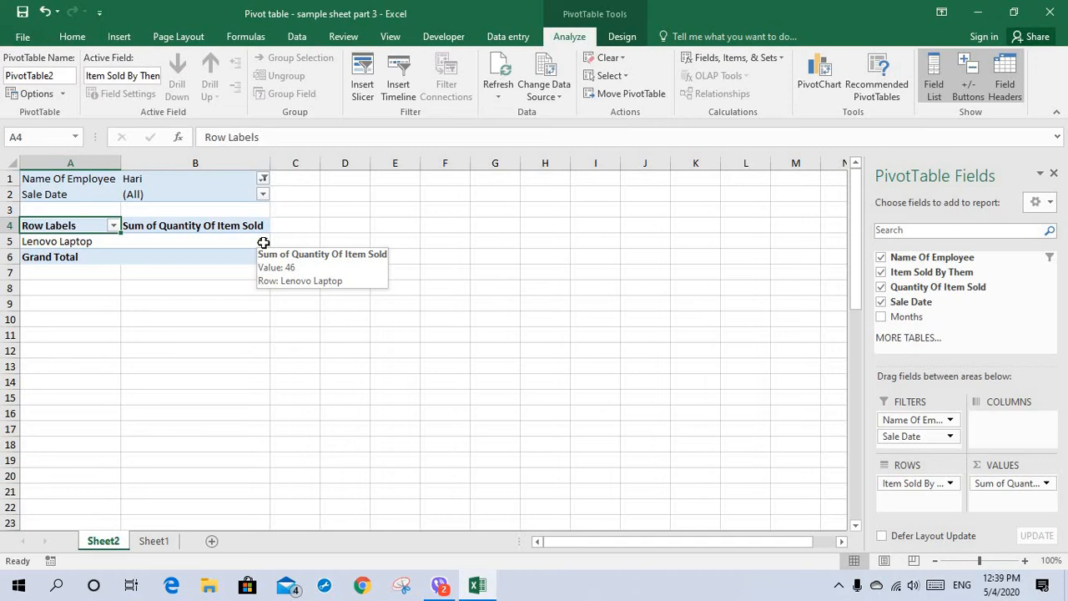
click(263, 194)
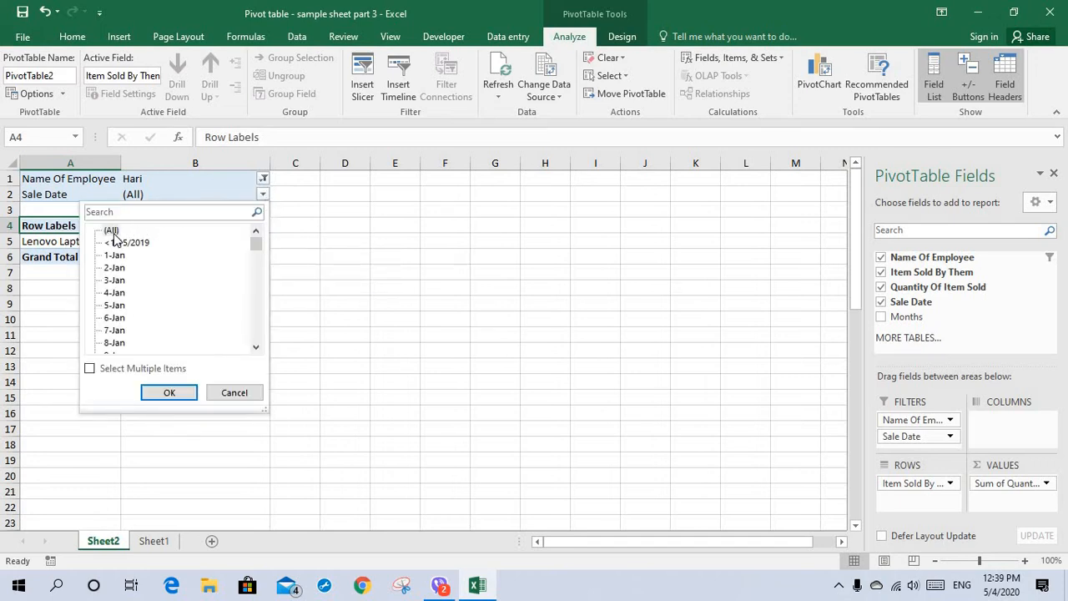
click(119, 283)
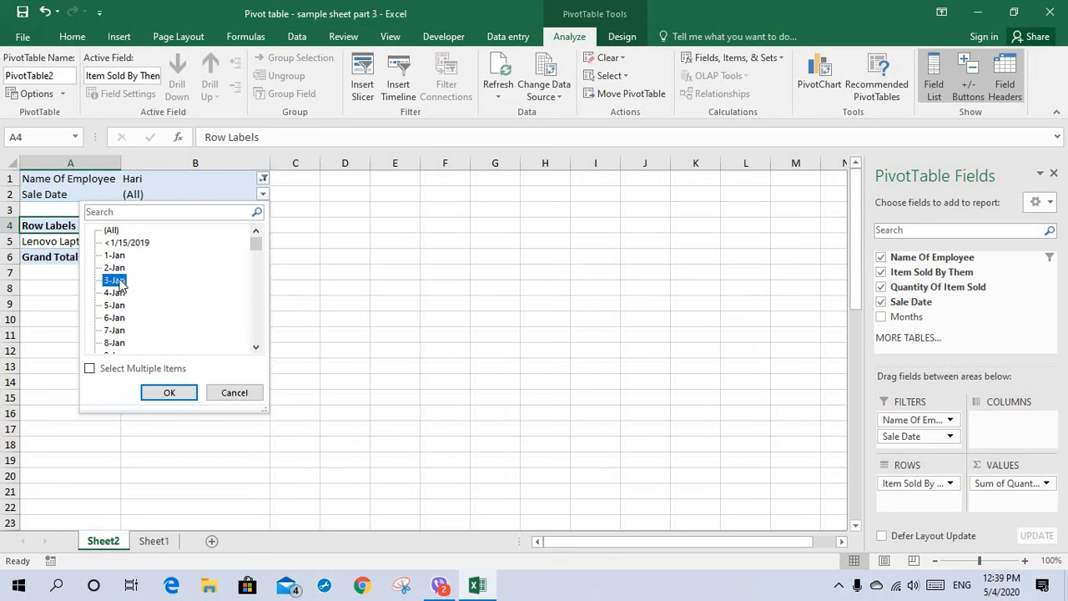
click(170, 394)
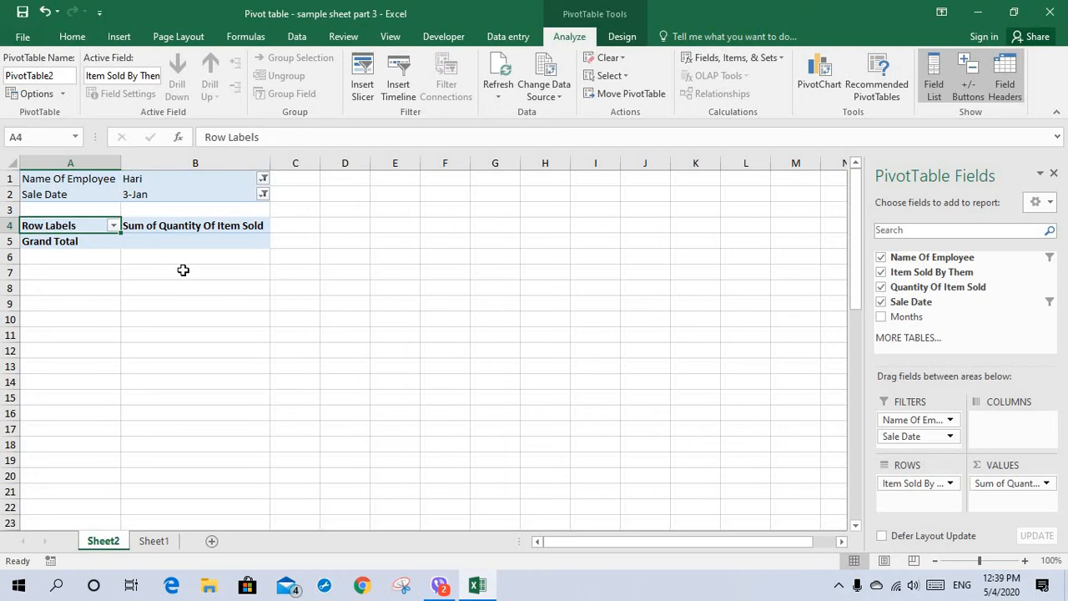
Reset the Name Of Employee and Sale Date report filters to (All)
click(263, 180)
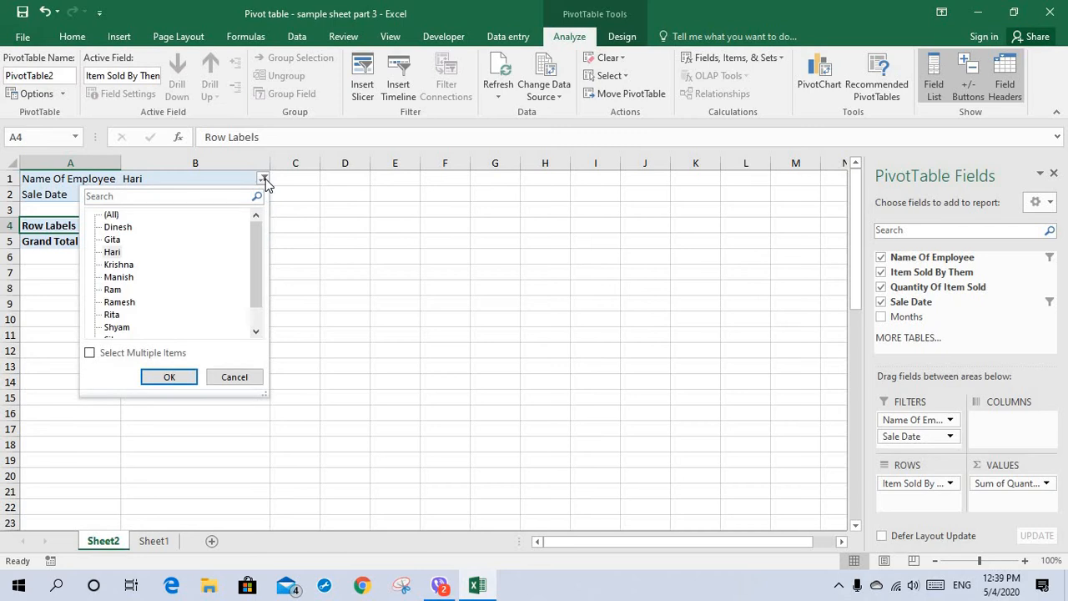
click(111, 214)
click(172, 377)
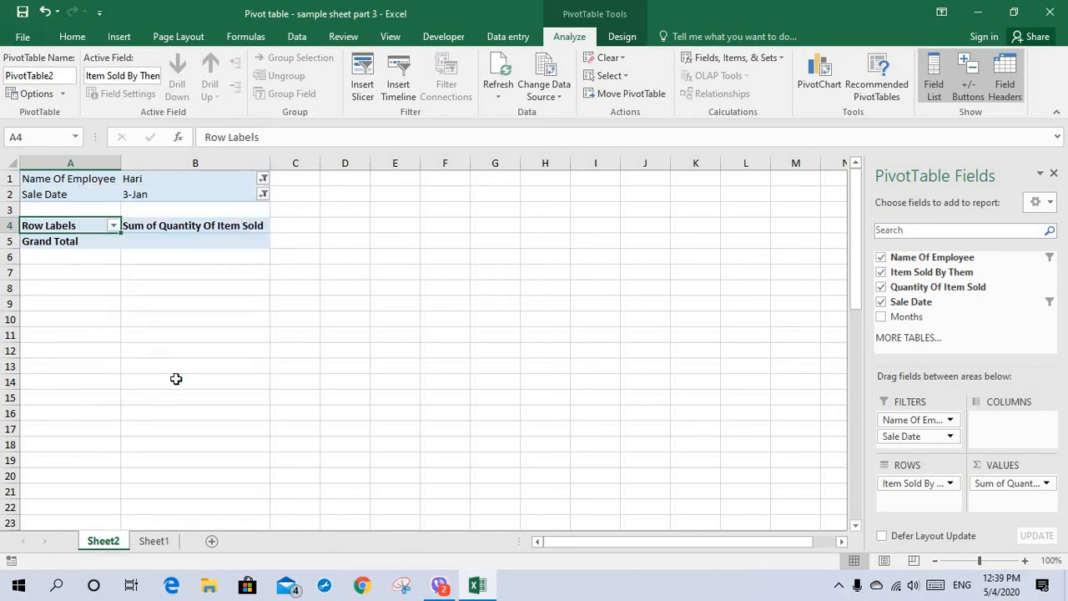
click(263, 196)
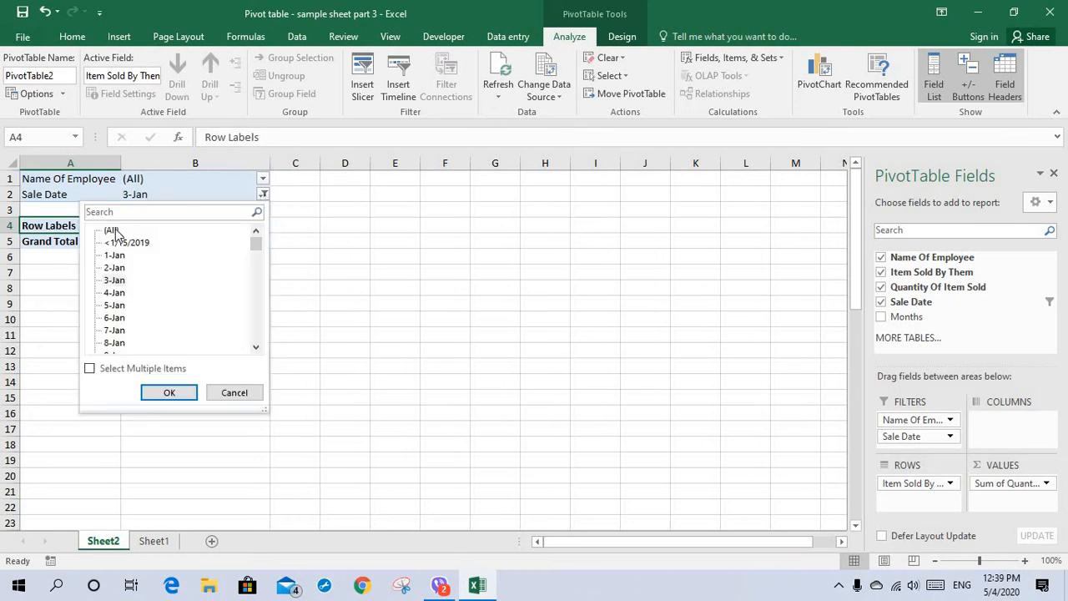
click(114, 231)
click(163, 390)
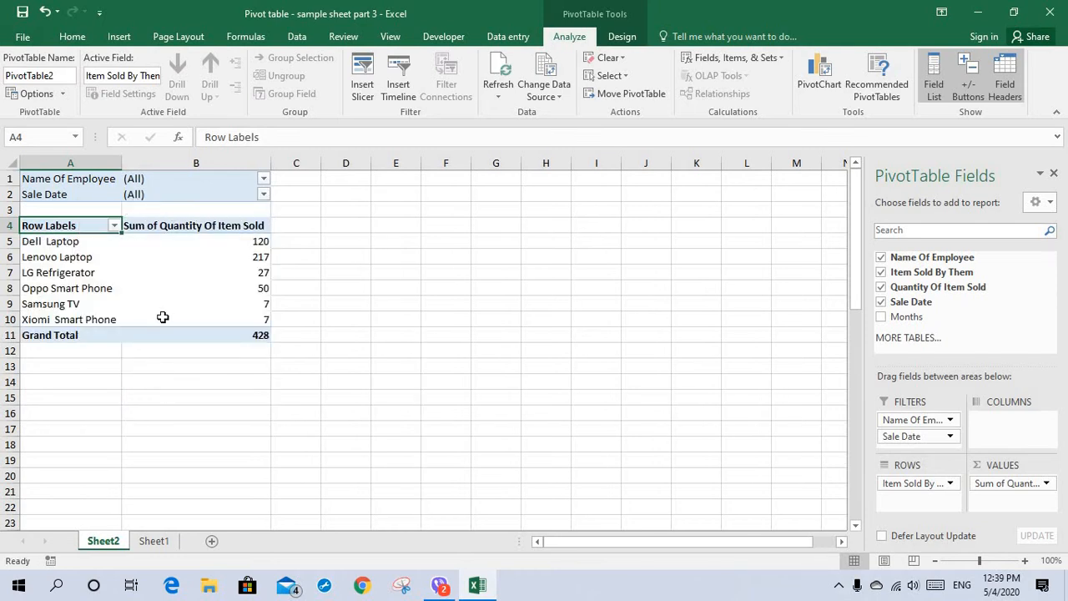
mouse_move(163, 318)
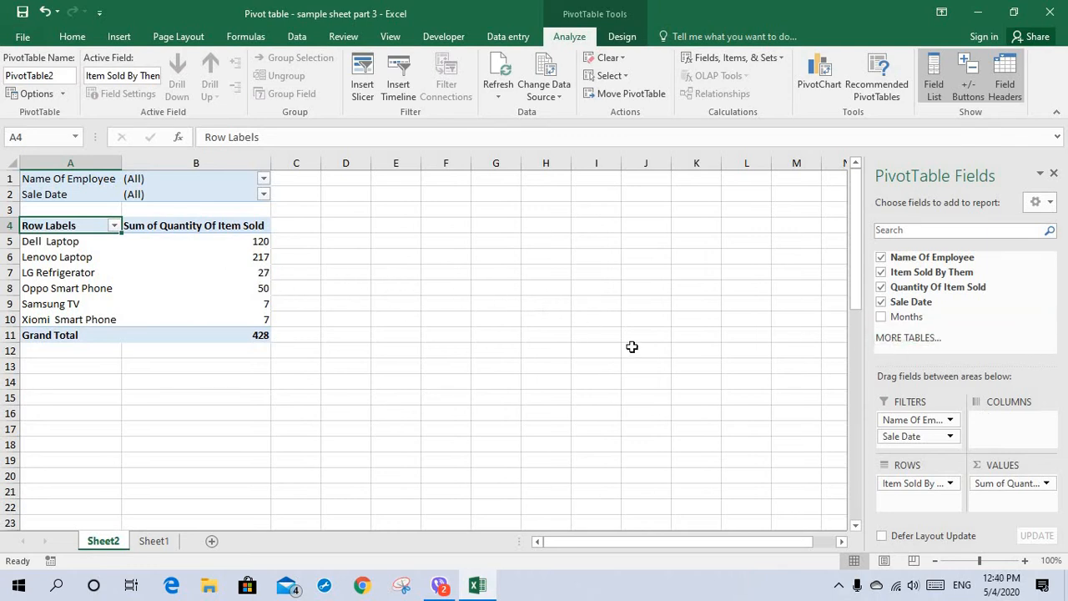
Add the Months field to the PivotTable's report filter and check its filter options without applying one
click(881, 319)
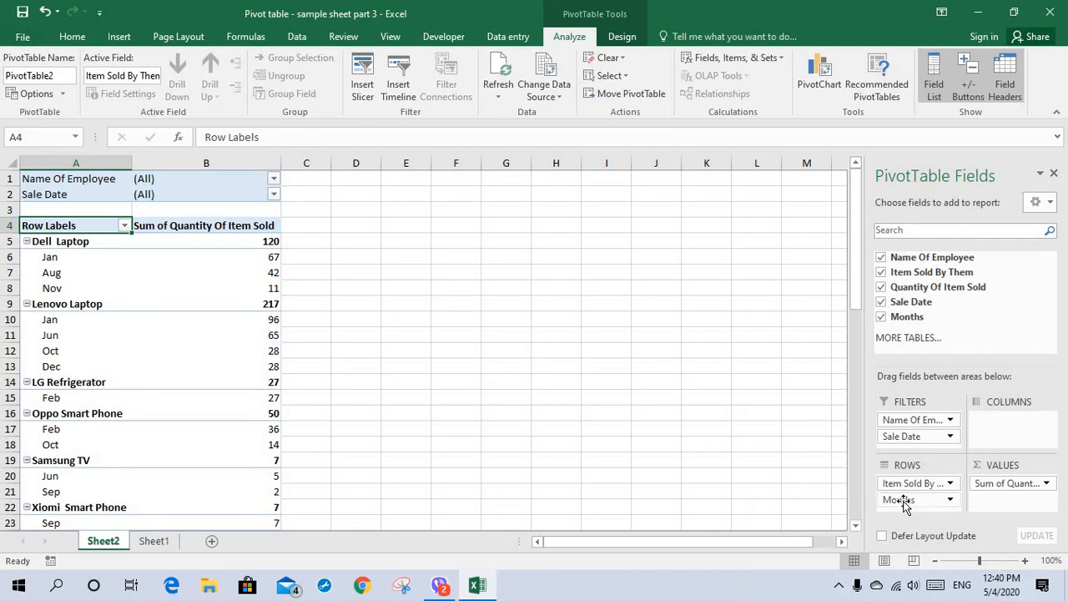
drag(907, 504, 908, 446)
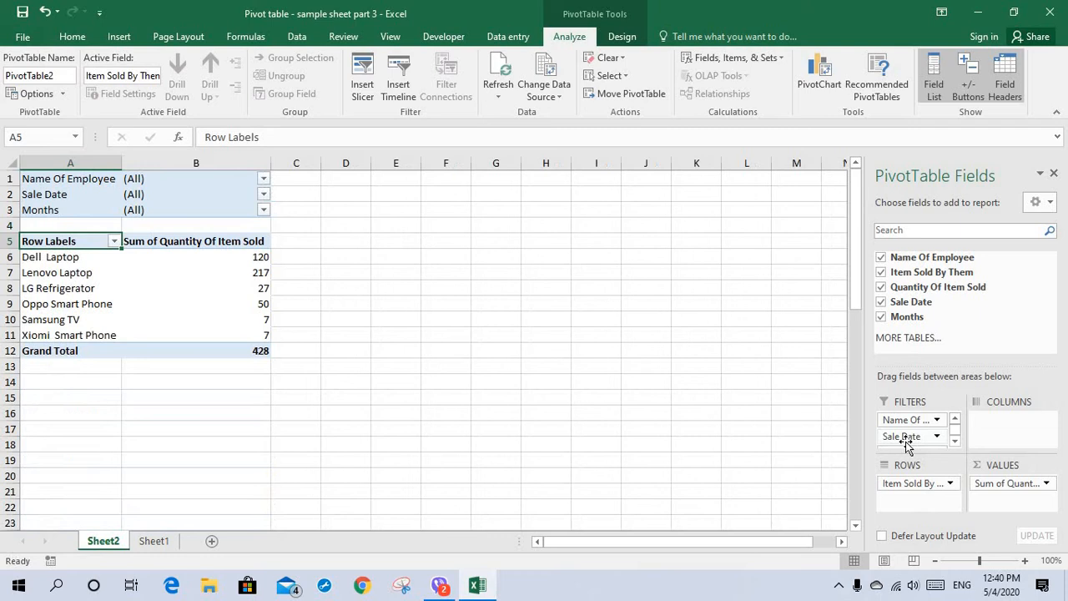
click(263, 210)
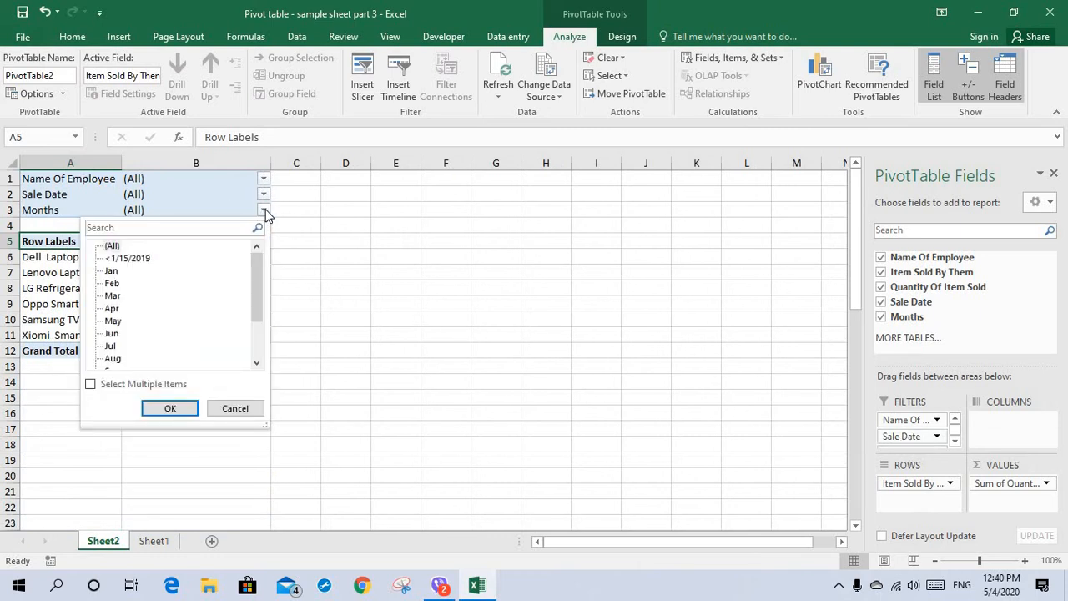
click(231, 407)
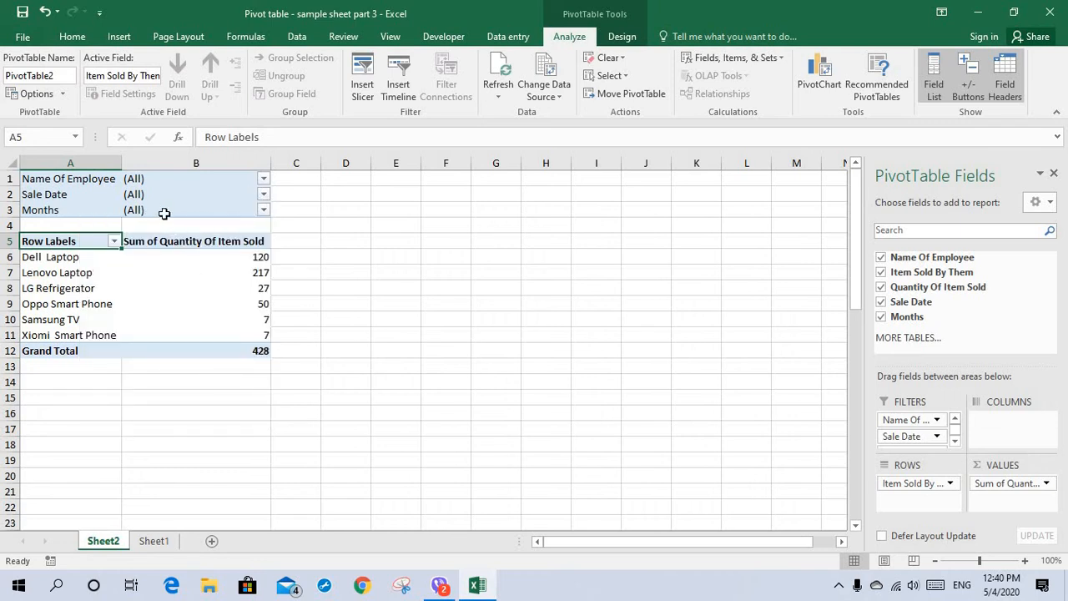
Filter the PivotTable to Mar in Months and to the seventh listed employee in Name Of Employee
click(263, 210)
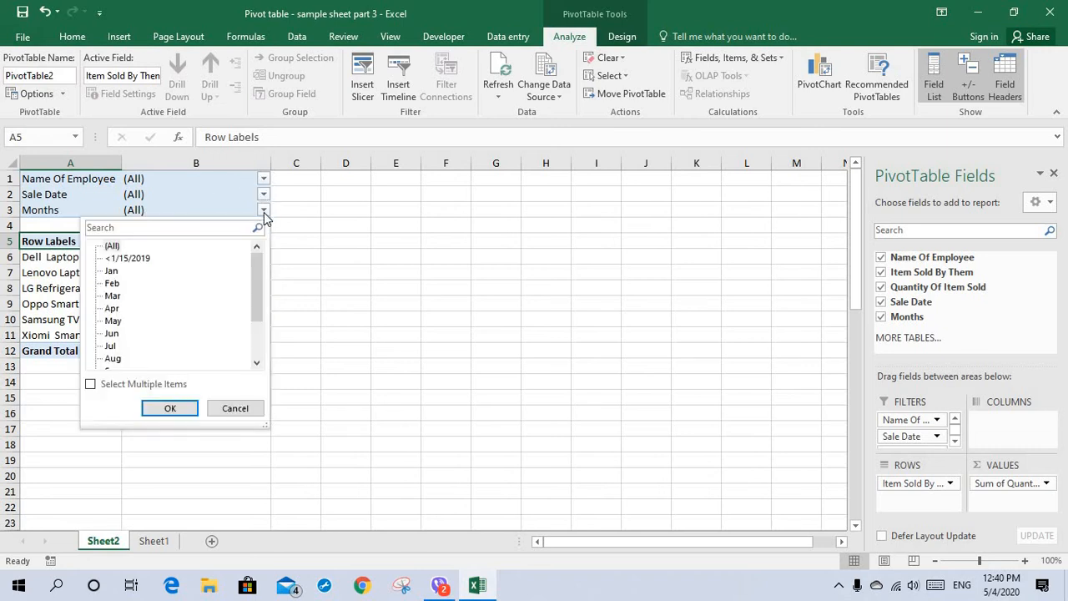
click(112, 298)
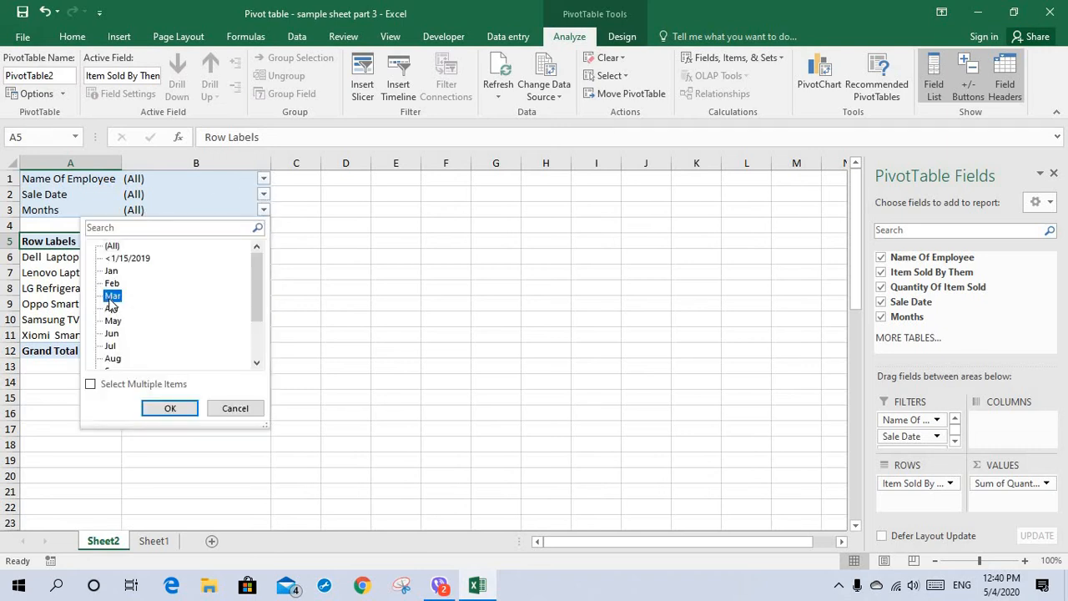
click(164, 410)
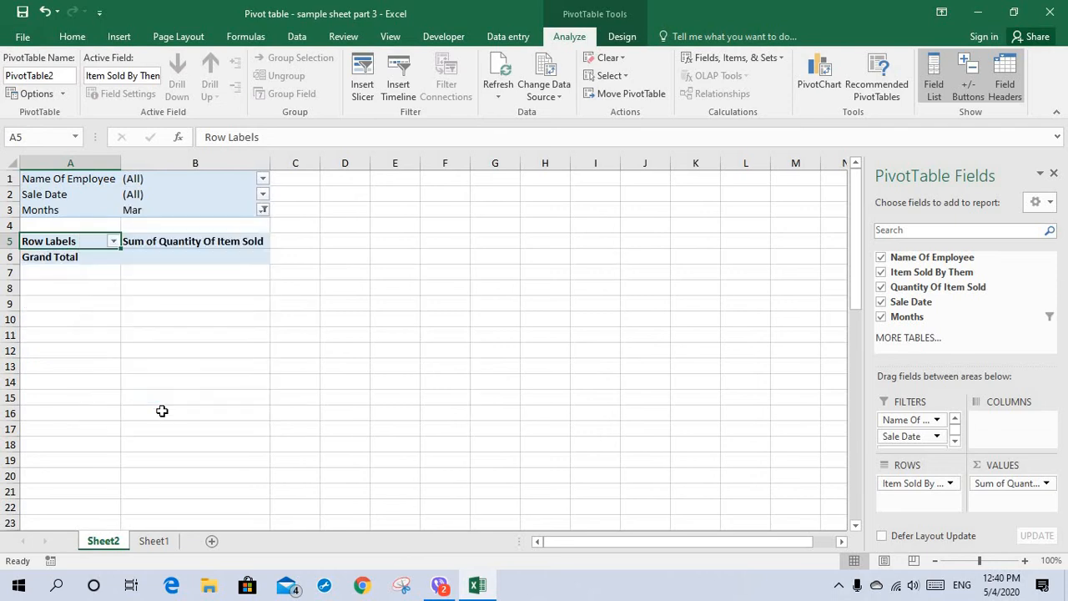
click(263, 178)
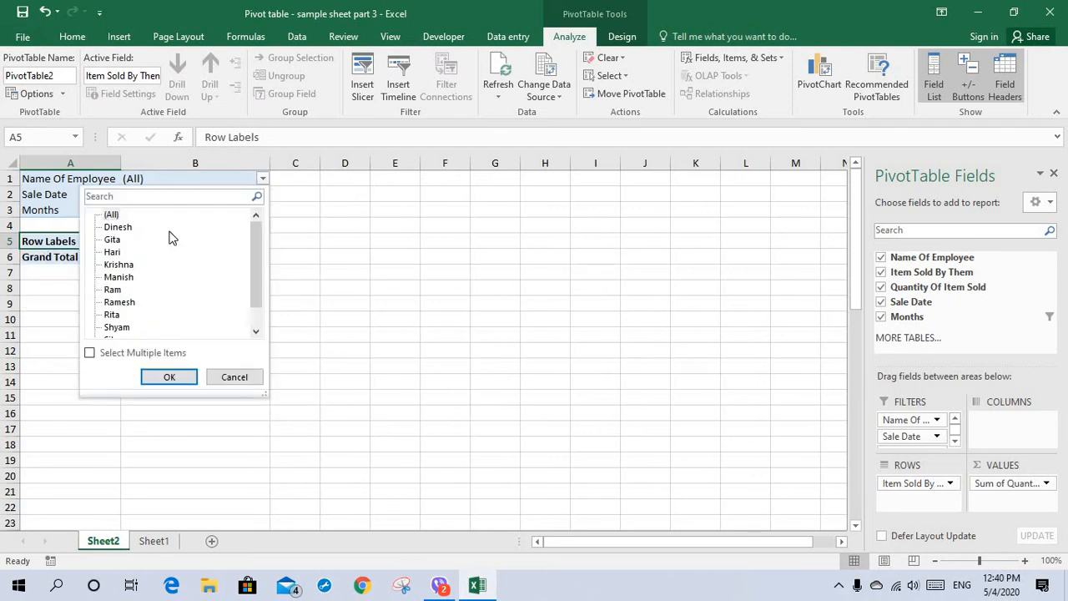
click(121, 303)
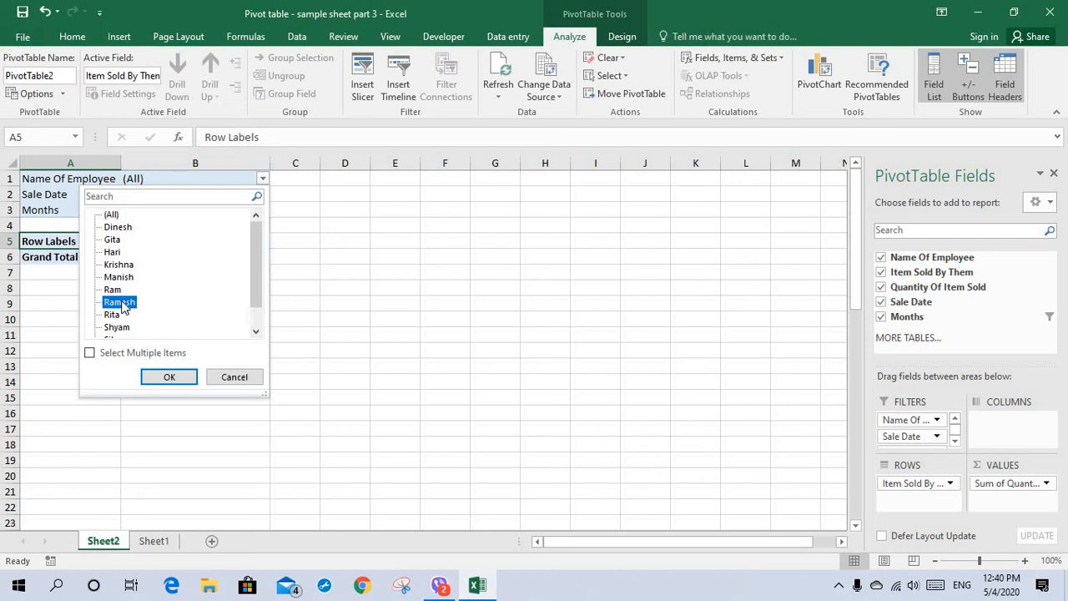
click(169, 377)
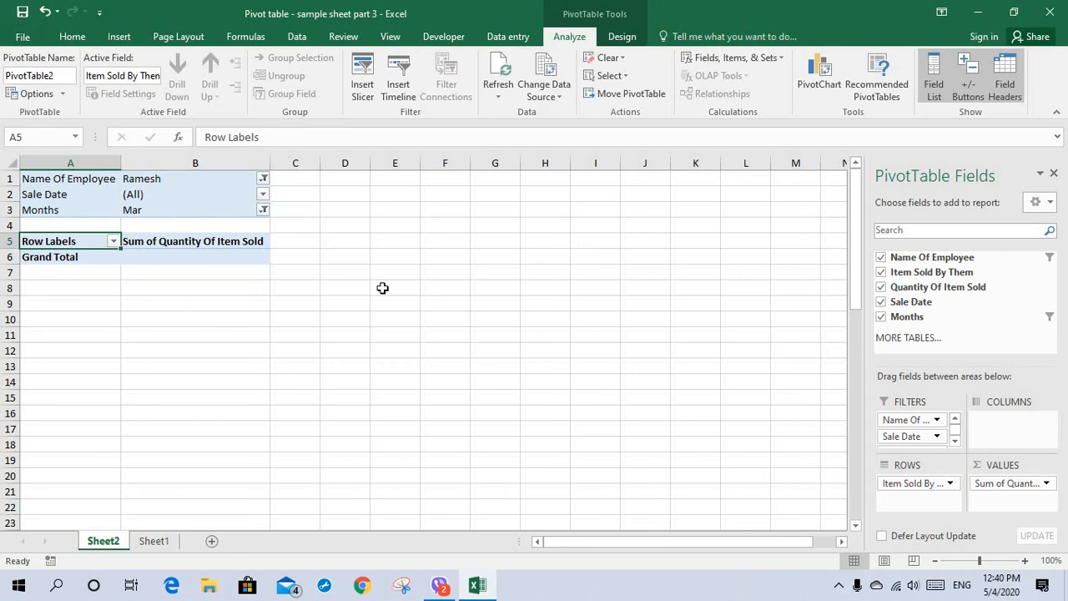
Remove Months from the report filter, then try it in the PivotTable rows and remove it again
click(958, 441)
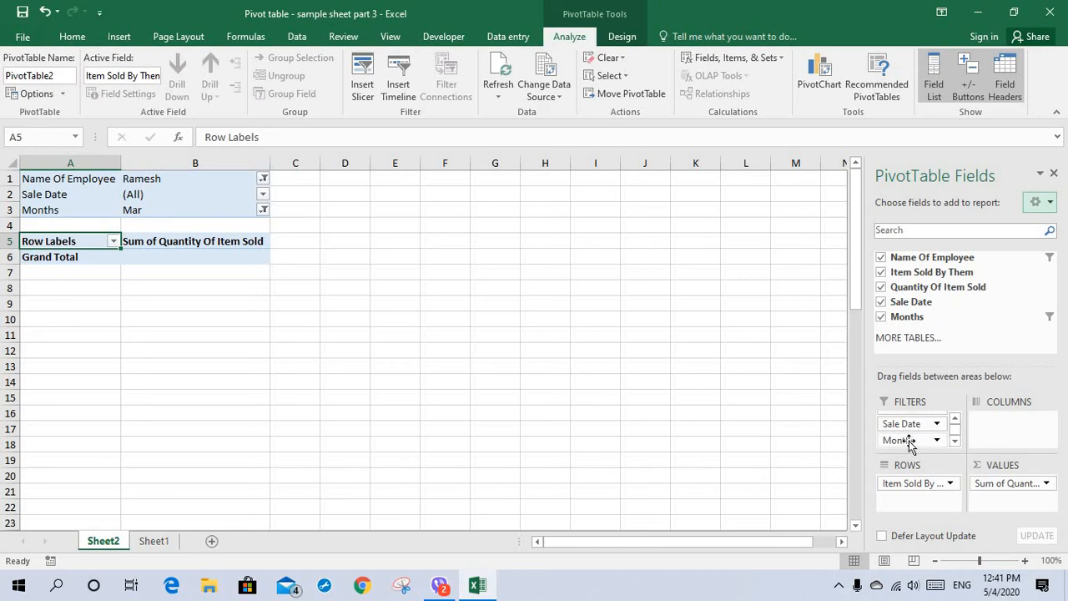
click(919, 444)
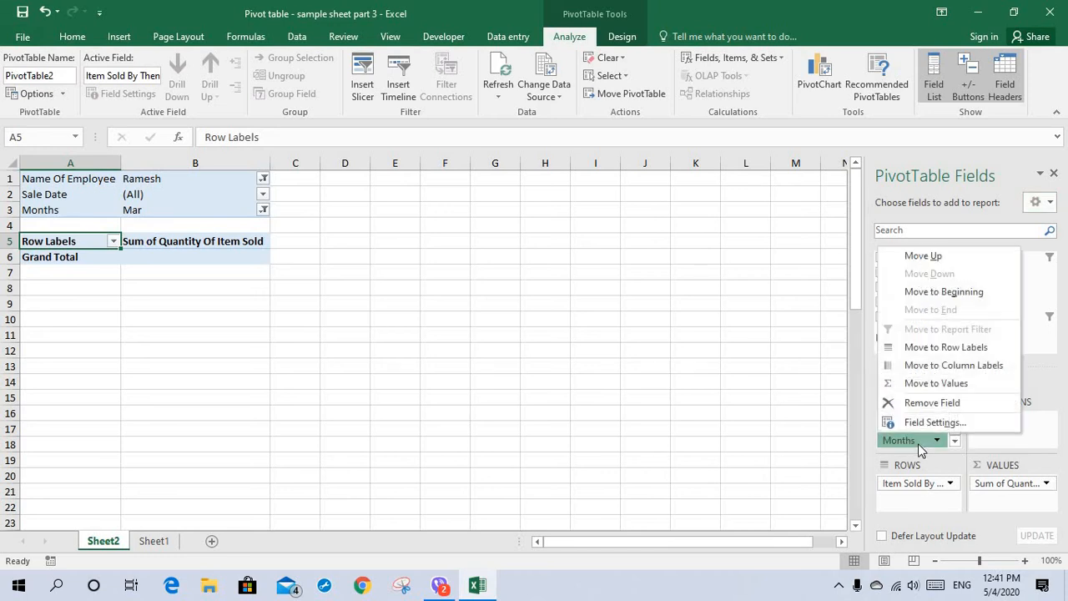
click(941, 400)
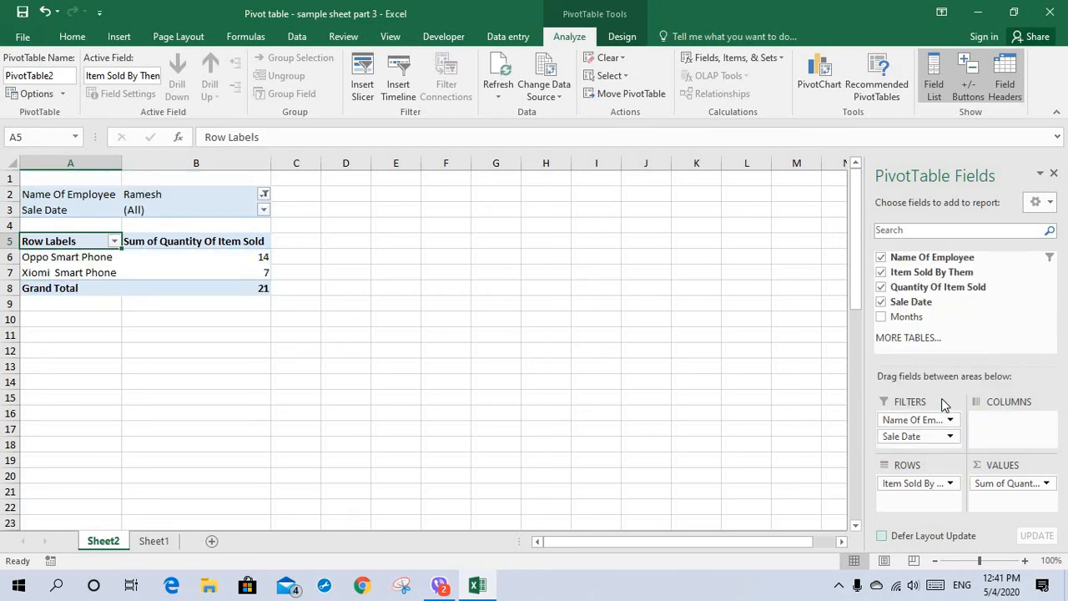
click(882, 319)
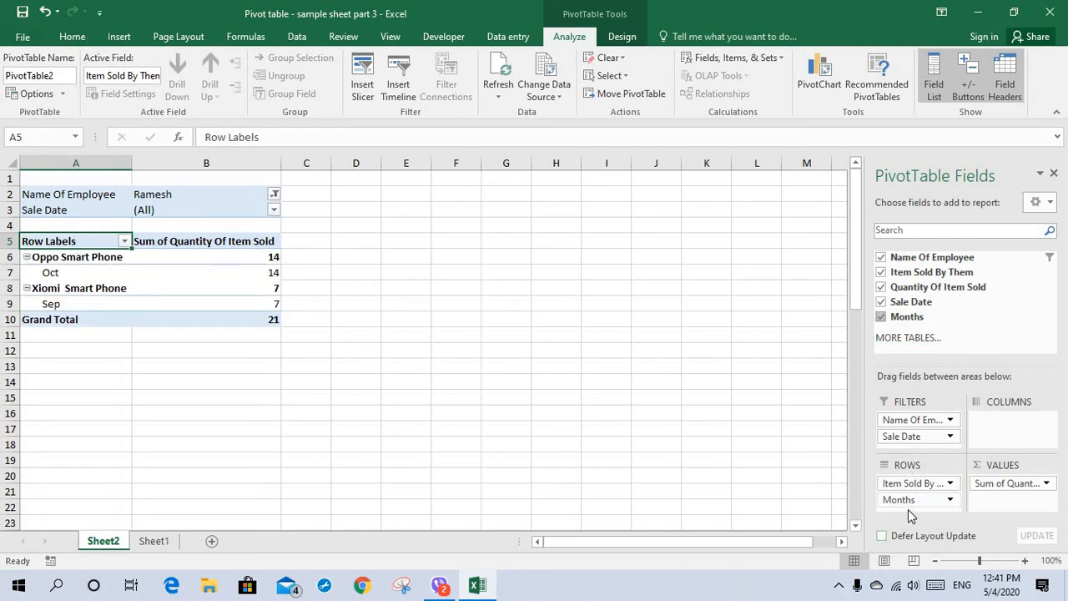
click(883, 321)
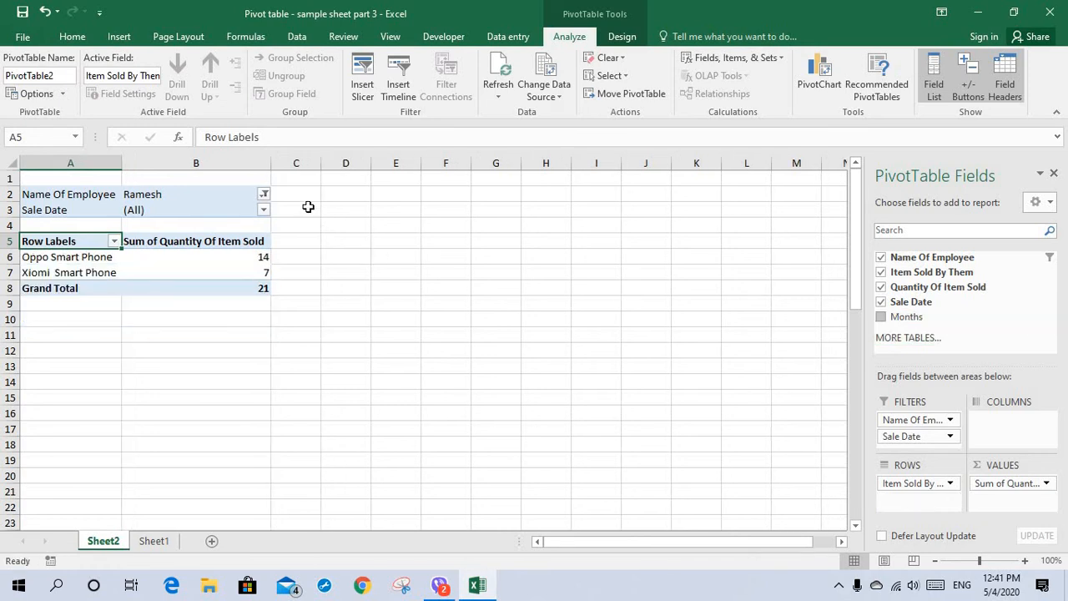
Clear the employee selection by setting the Name Of Employee report filter to (All)
click(263, 196)
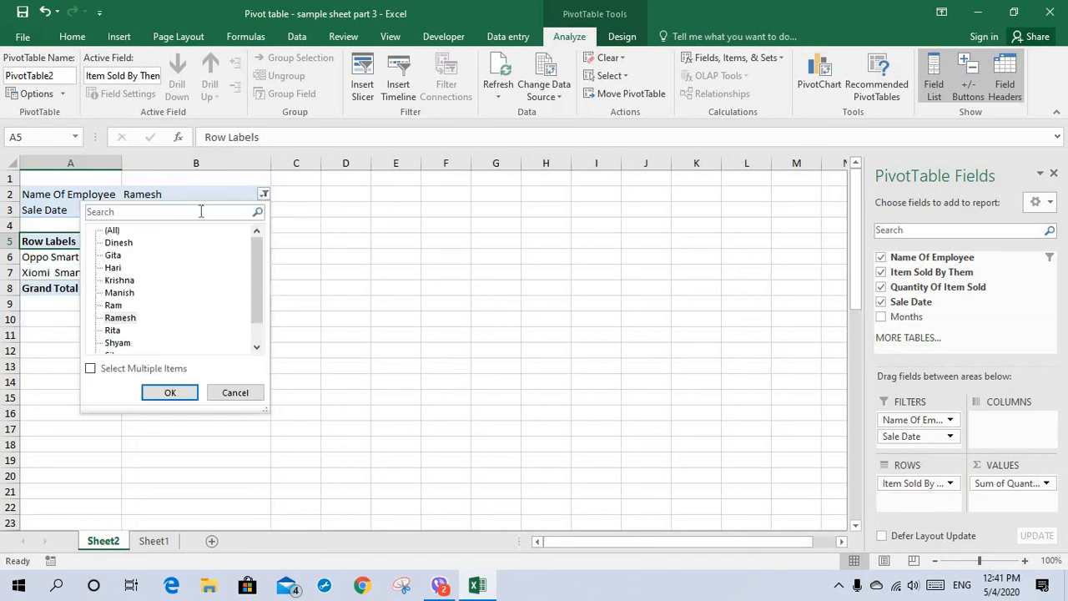
click(117, 231)
click(187, 389)
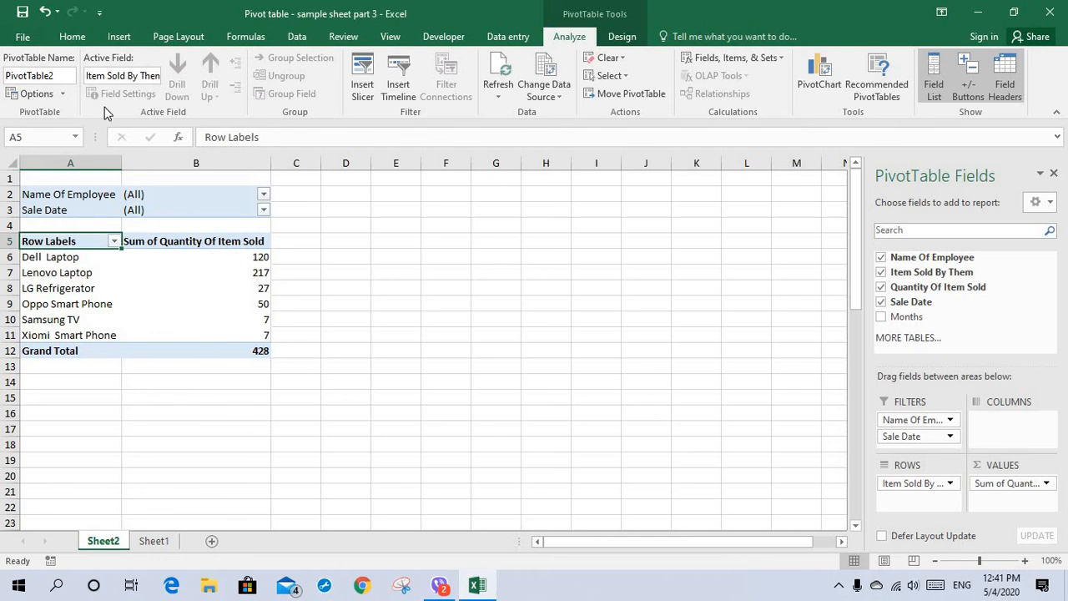
Bring up the commands for inserting objects with the PivotTable selected
click(118, 38)
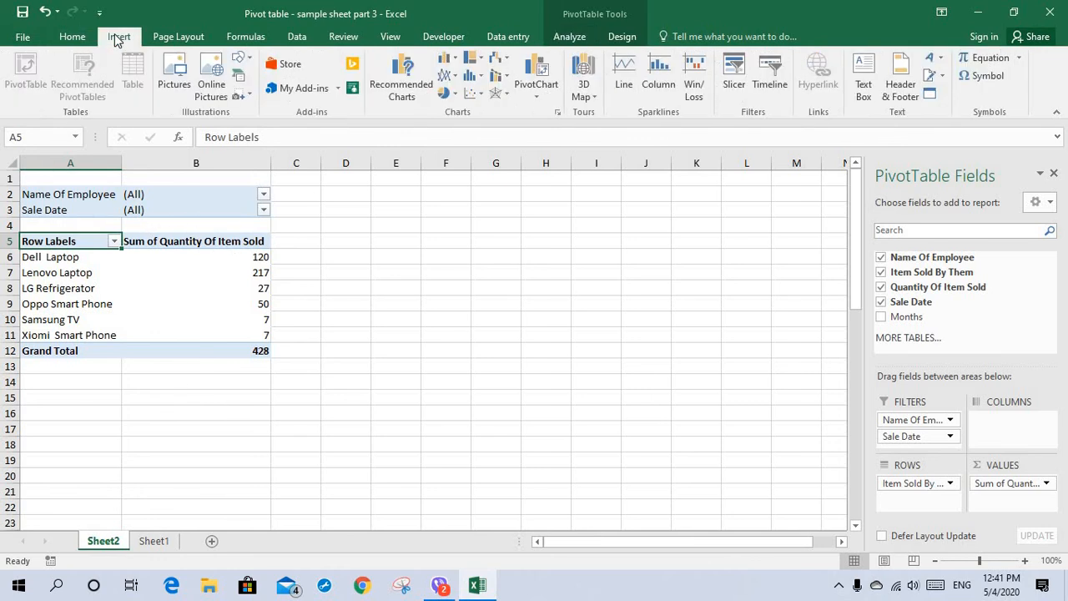